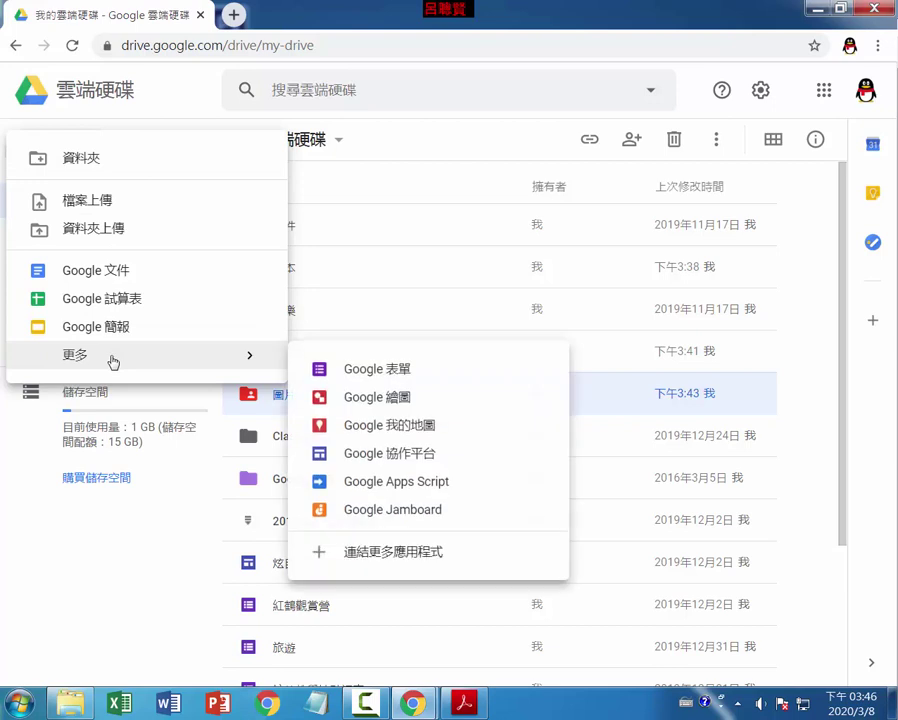
Create a new blank Google Form from Drive and title it 校外教學調查表B.
click(355, 377)
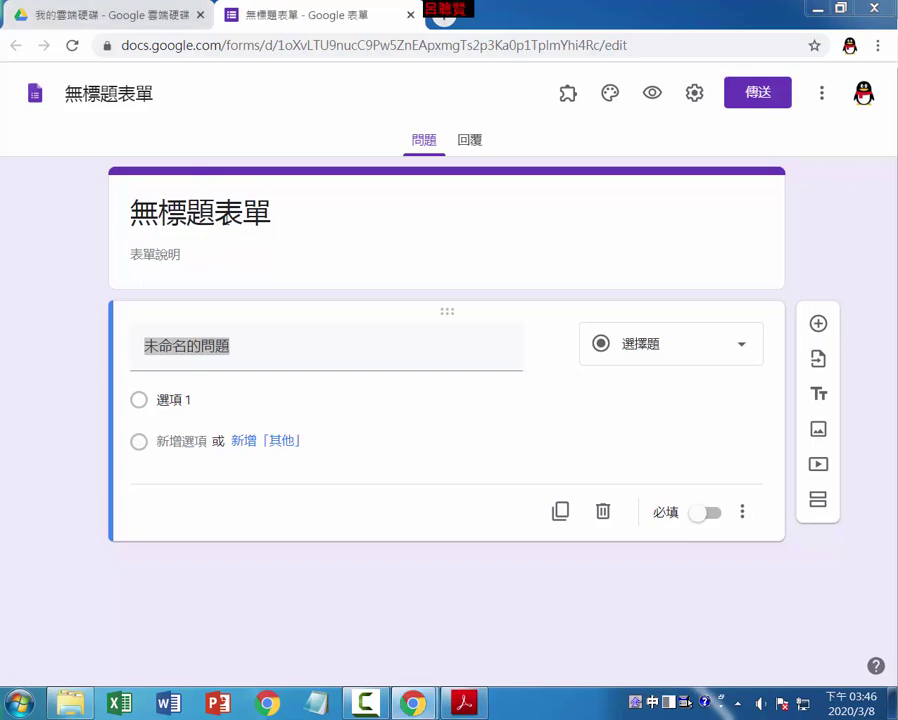
click(212, 221)
text(校外教學調查表)
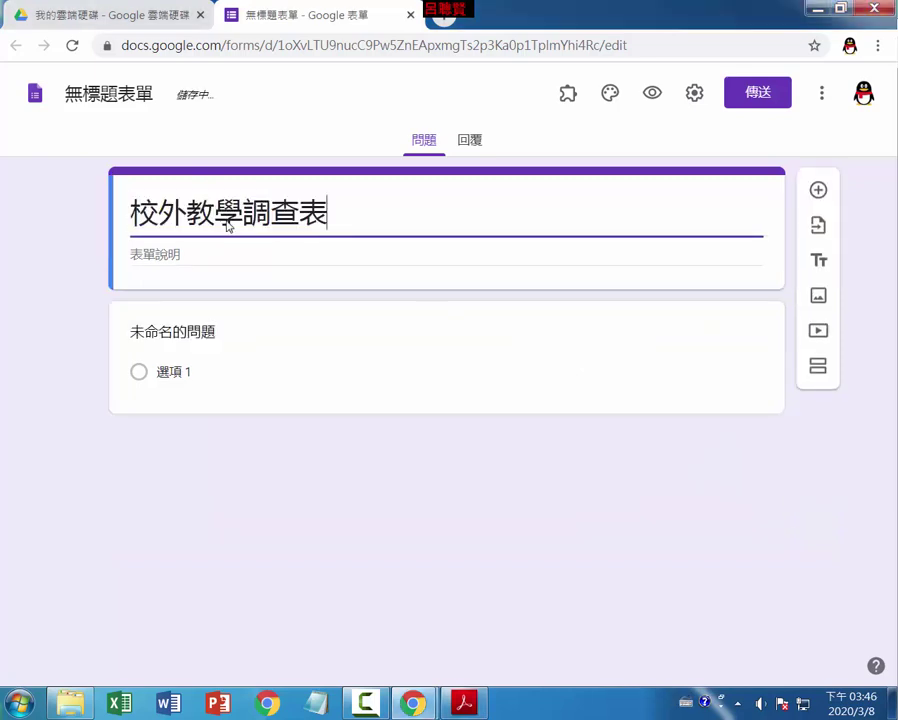
text(B)
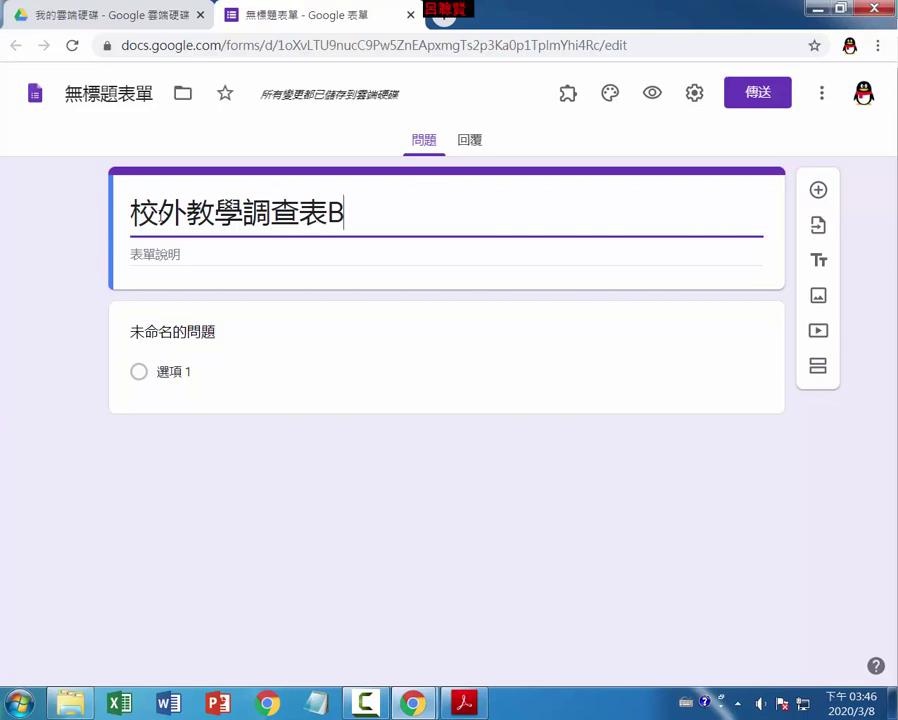
Name the form file 校外教學調查表B, the same as the form title.
click(95, 95)
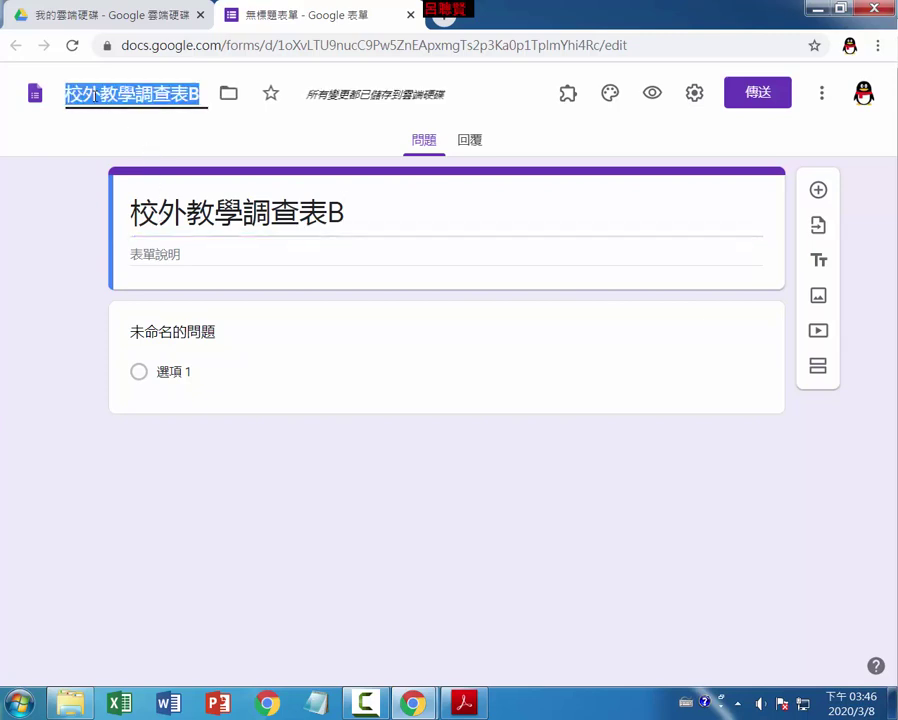
triple_click(372, 218)
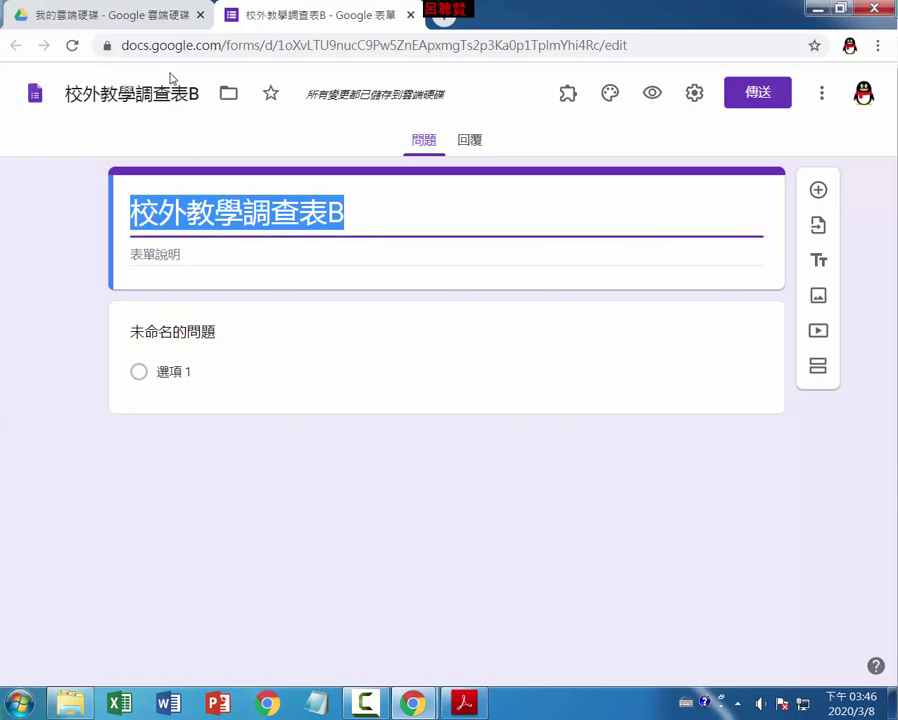
click(404, 228)
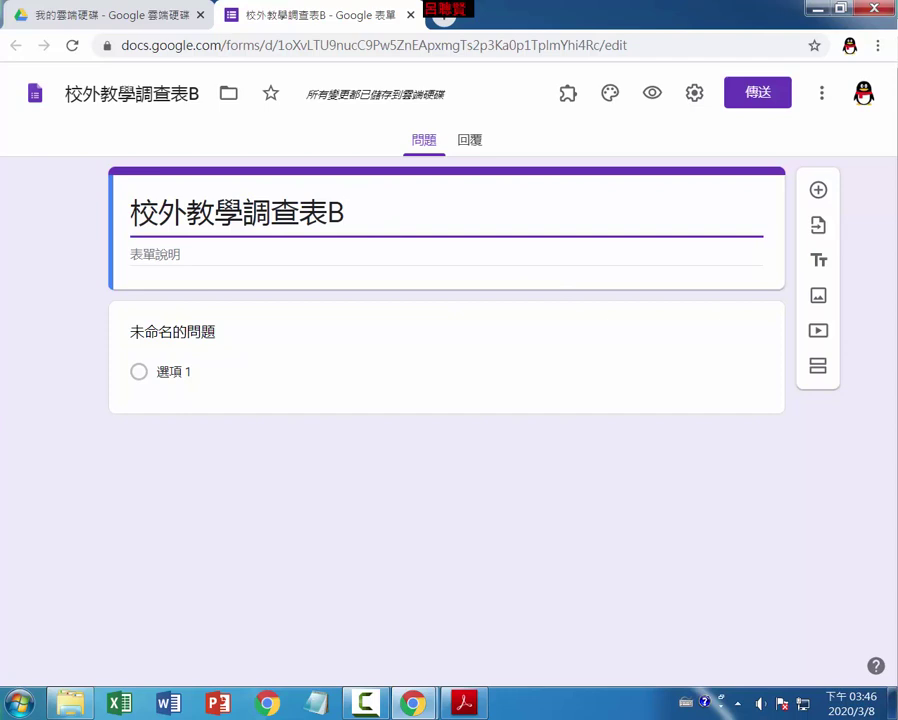
key(ctrl+space)
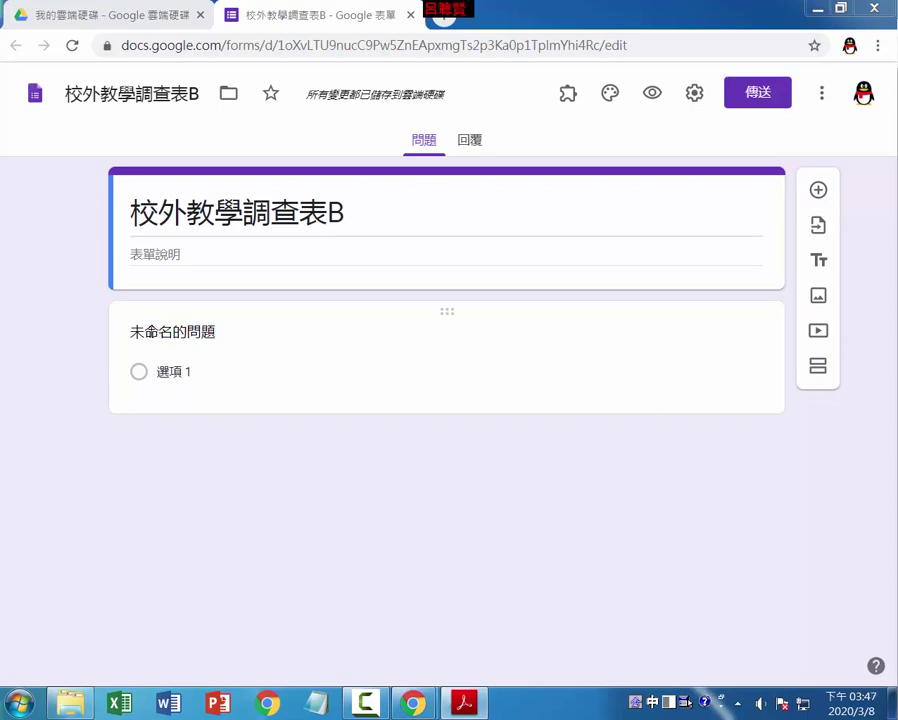
Rename the first question 姓名 as a short-answer question and make it required.
click(146, 336)
text(姓名)
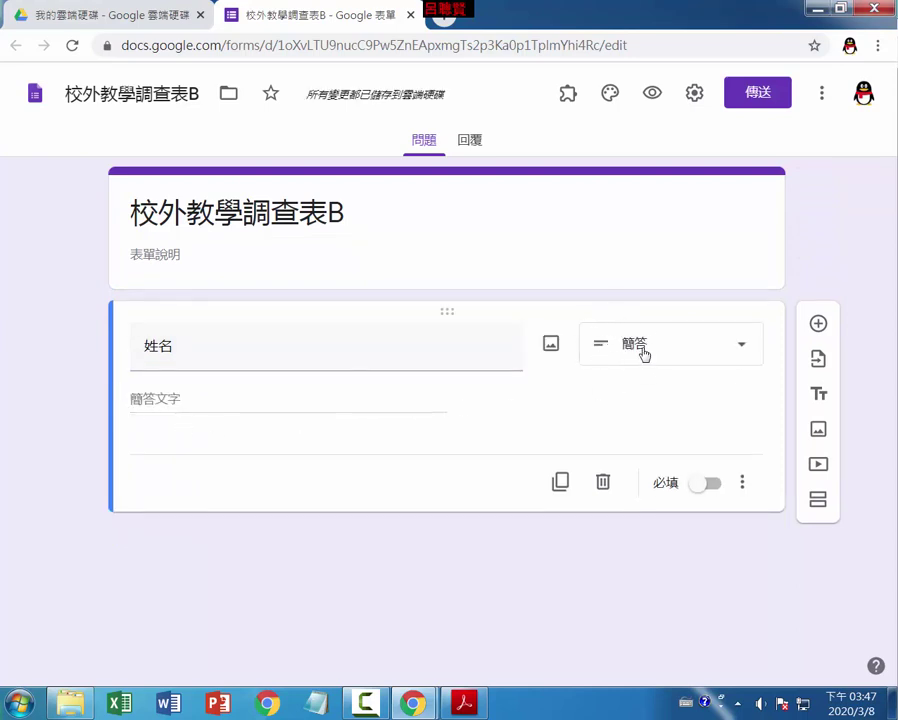
click(712, 485)
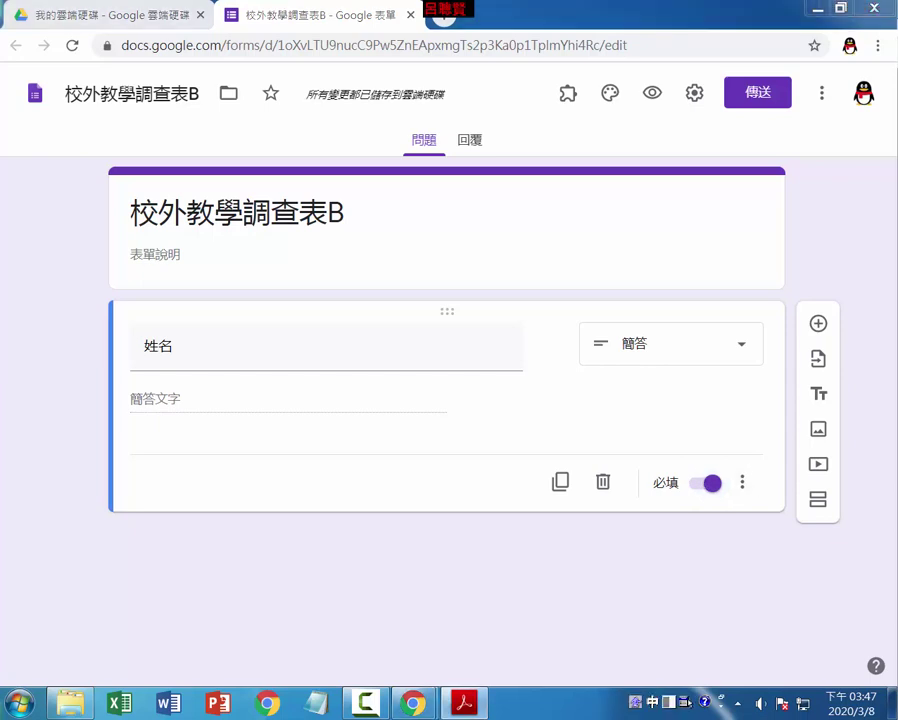
Add a required multiple-choice question 性別 with the suggested options 女 and 男.
click(817, 327)
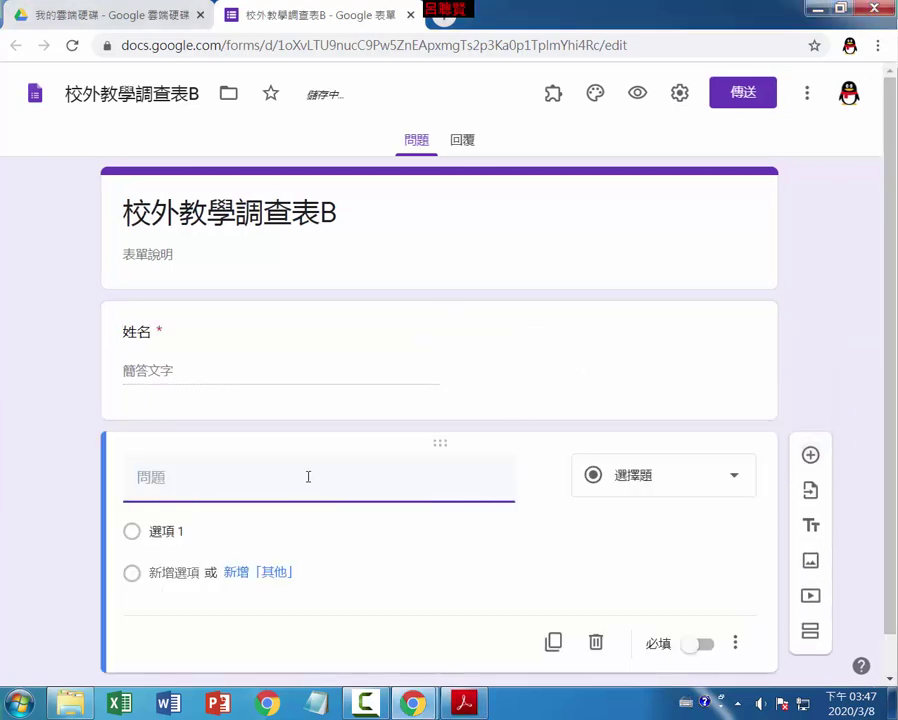
text(性別)
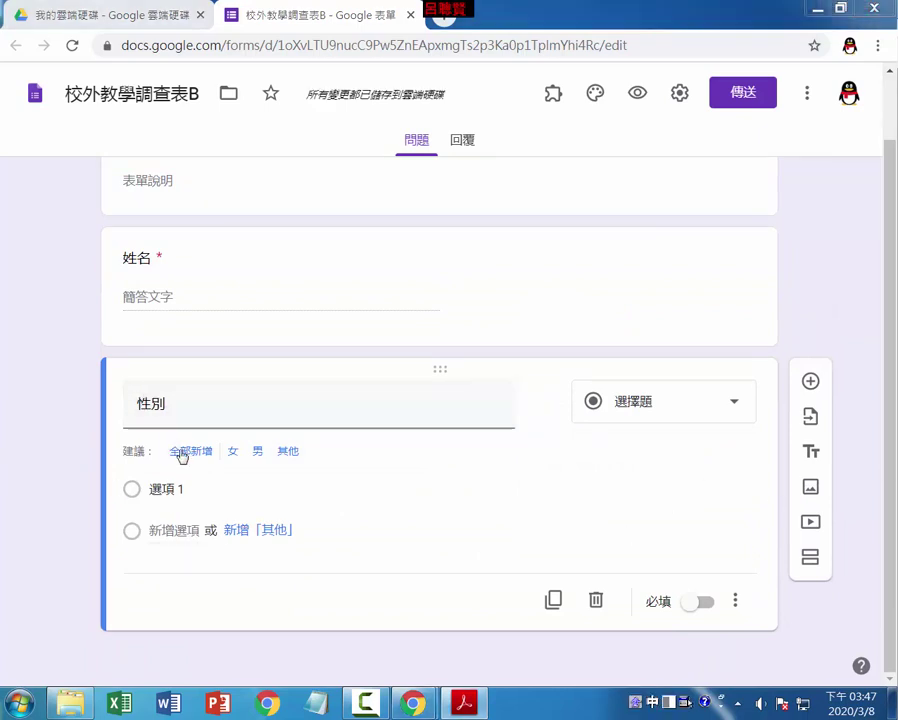
click(231, 453)
click(234, 456)
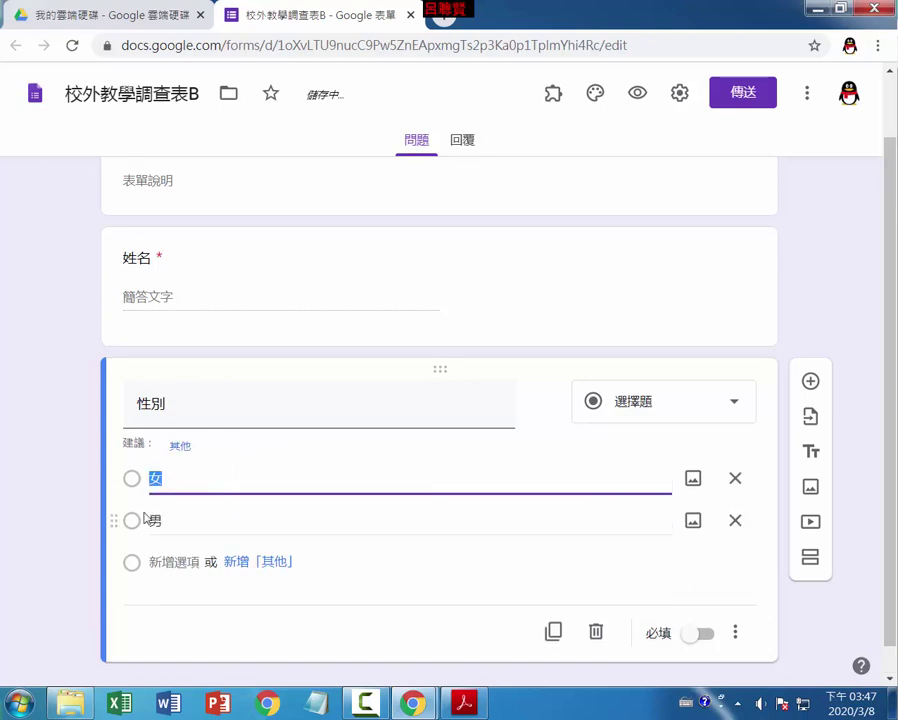
click(84, 473)
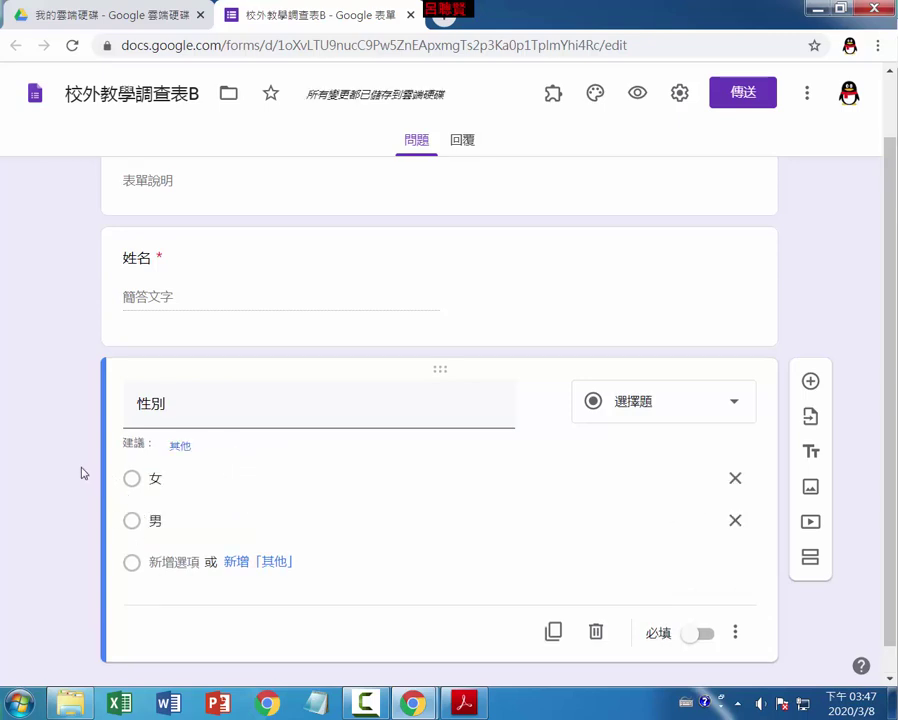
click(704, 634)
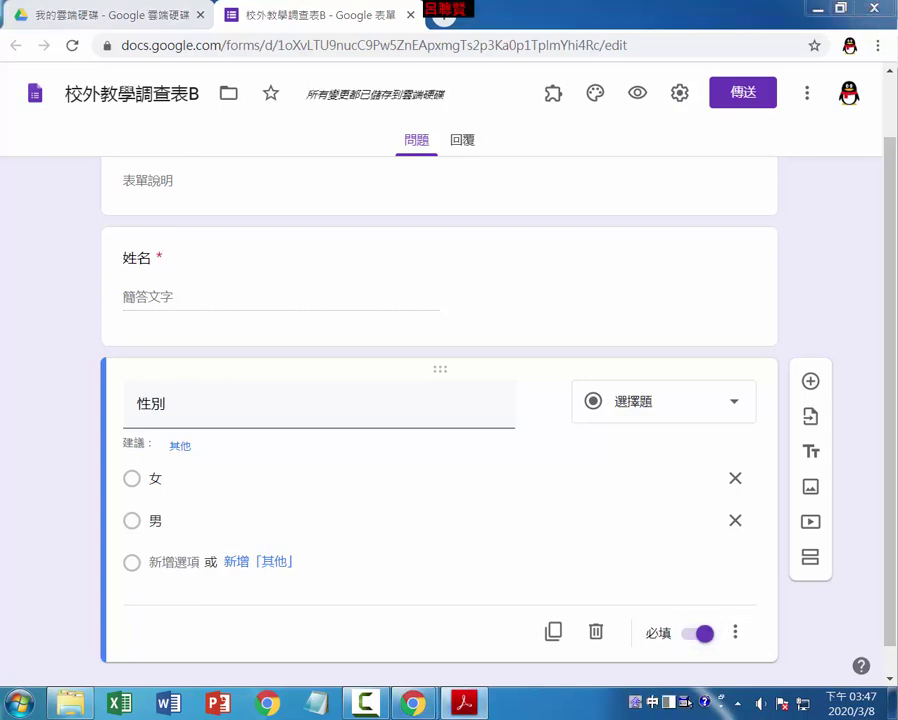
Add a question 班級 and set its type to dropdown (下拉式選單).
click(810, 383)
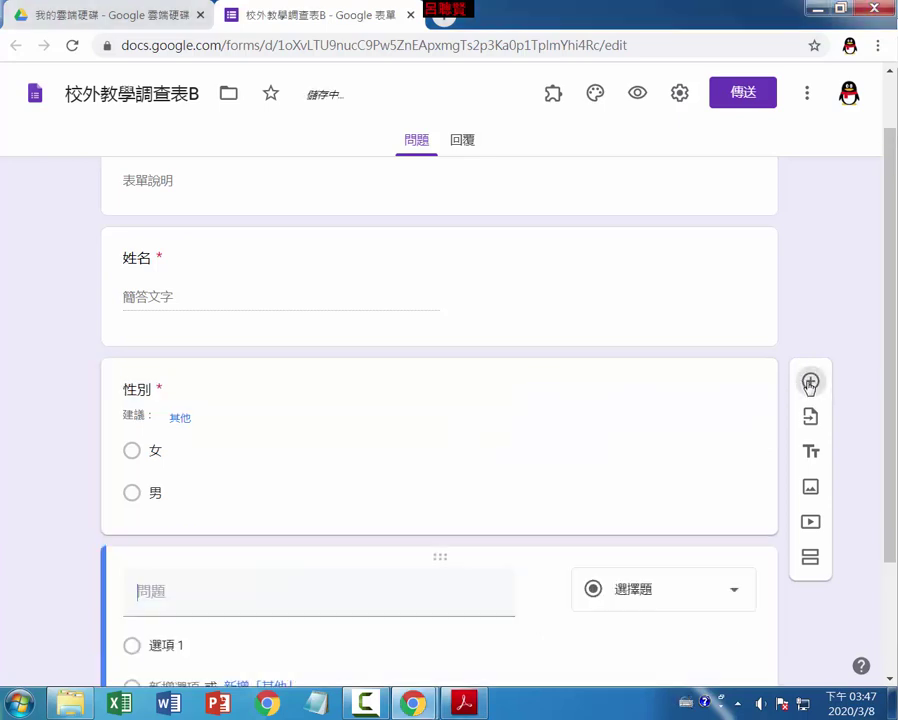
text(班級)
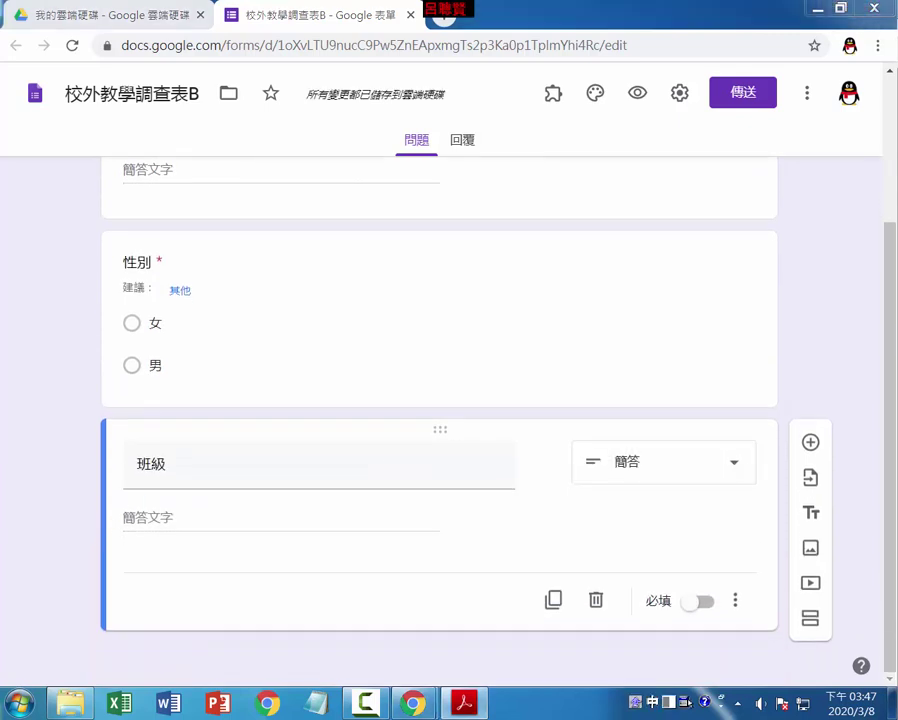
double_click(248, 463)
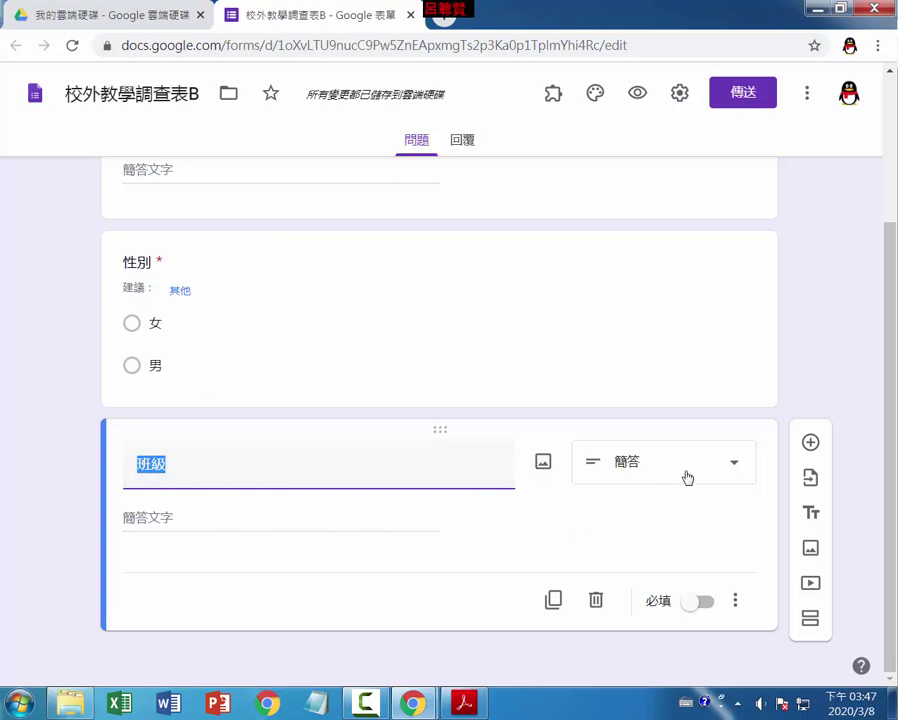
click(735, 468)
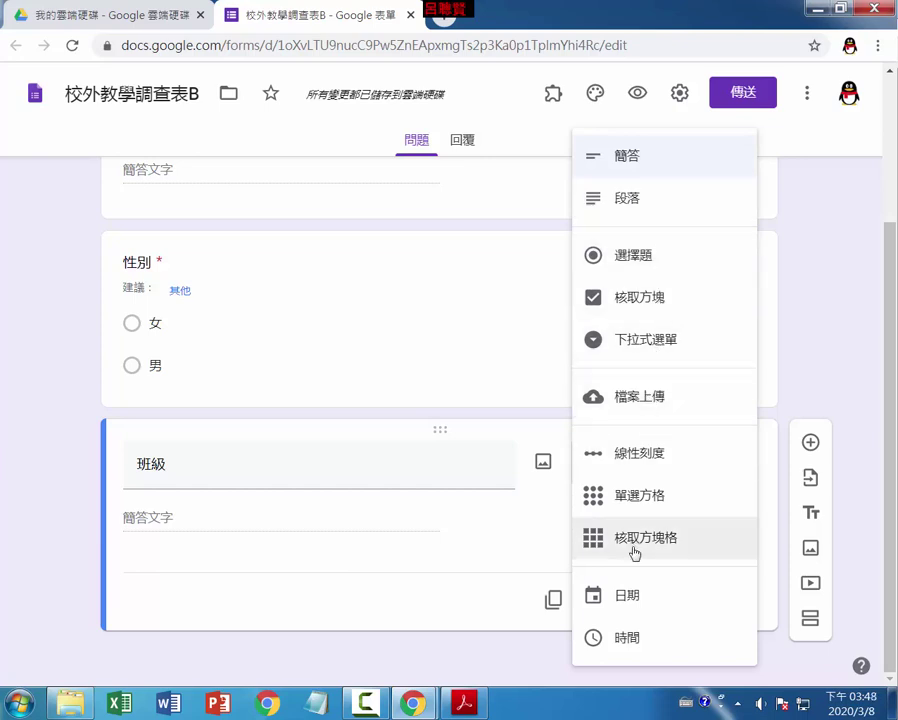
click(642, 346)
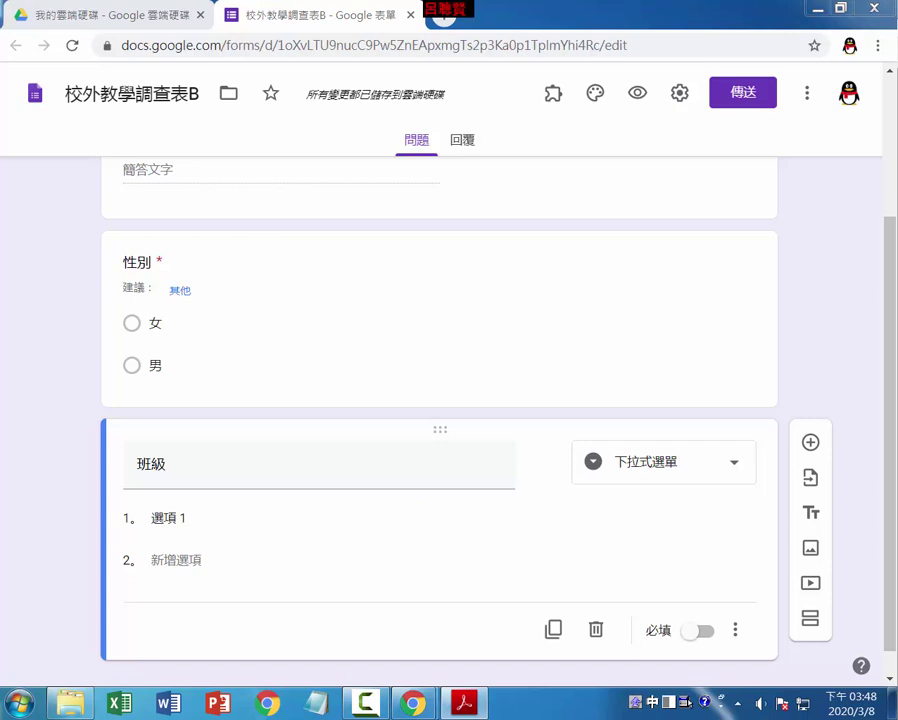
Enter 六年1 班 and 六年2 班 as the first two options of the 班級 dropdown question.
click(205, 519)
text(六年1班)
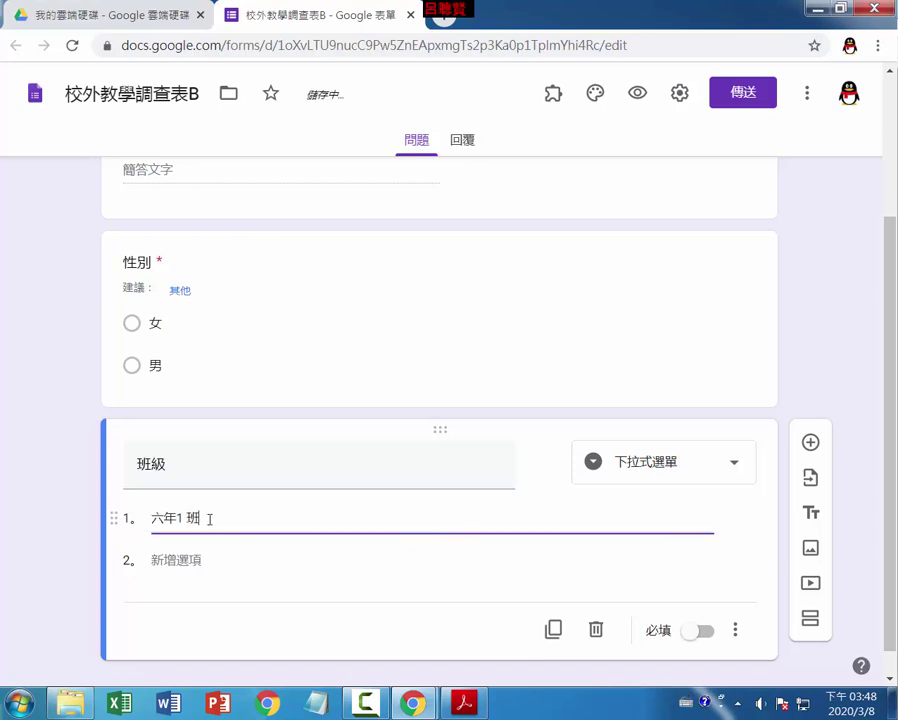
click(190, 561)
text(六年1班)
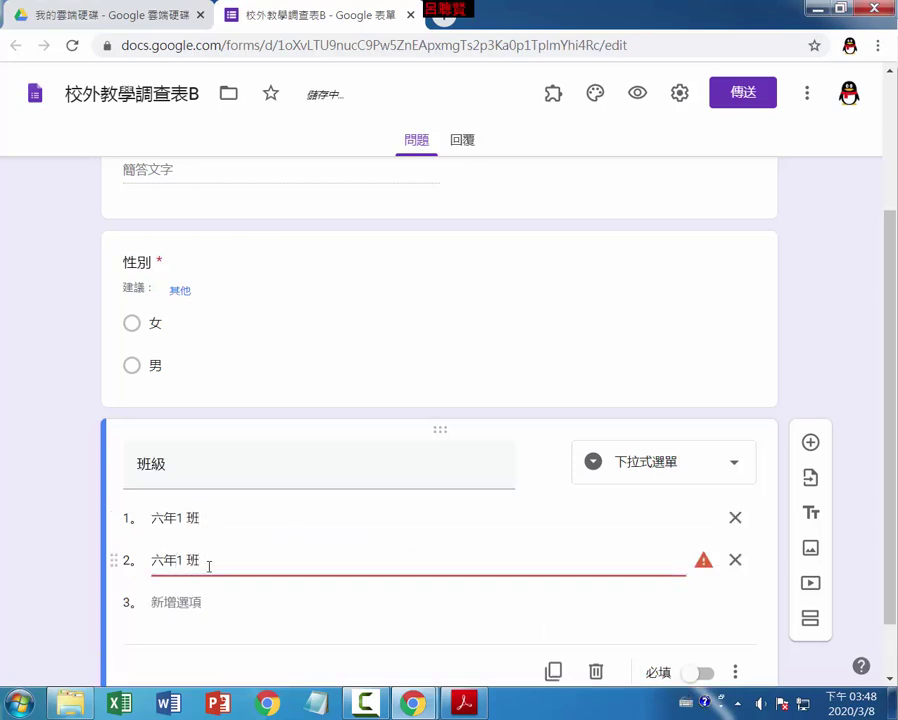
key(Left)
key(BackSpace)
text(2)
Add 六年13班 as the third option and 六年4 班 as the fourth option of the 班級 question.
click(210, 601)
text(六年1班)
key(Left)
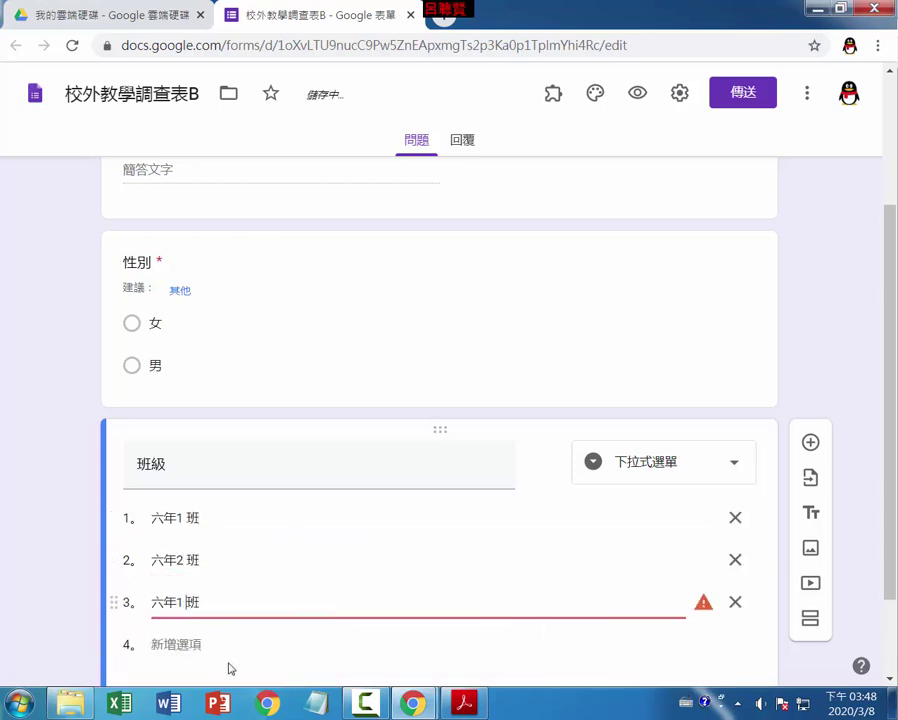
text(3)
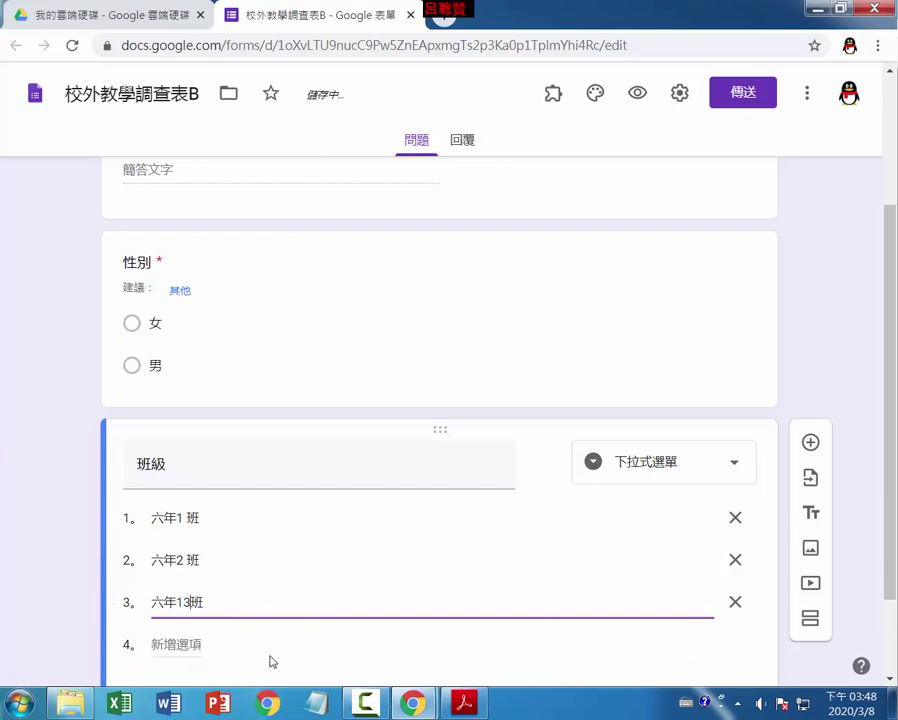
click(205, 648)
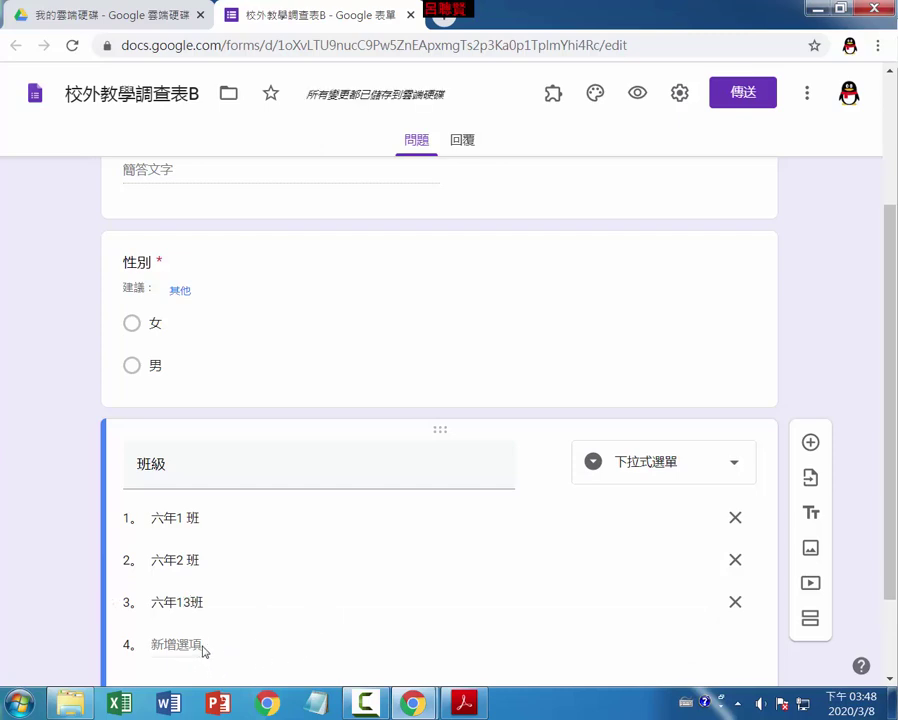
text(六年1 班)
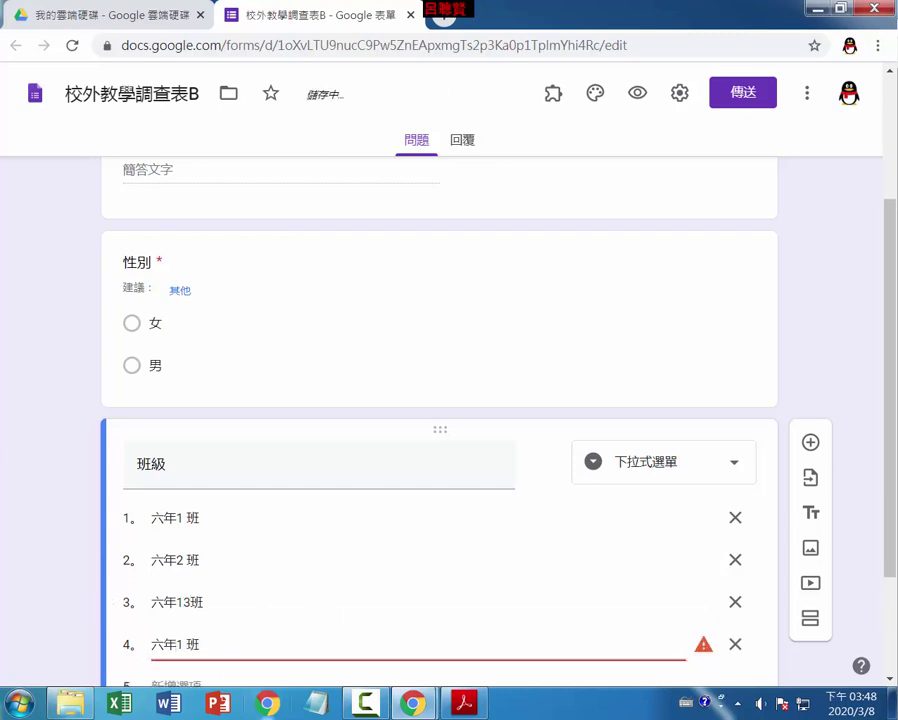
key(Left)
key(BackSpace)
key(BackSpace)
text(4)
scroll(344, 638, down, 1)
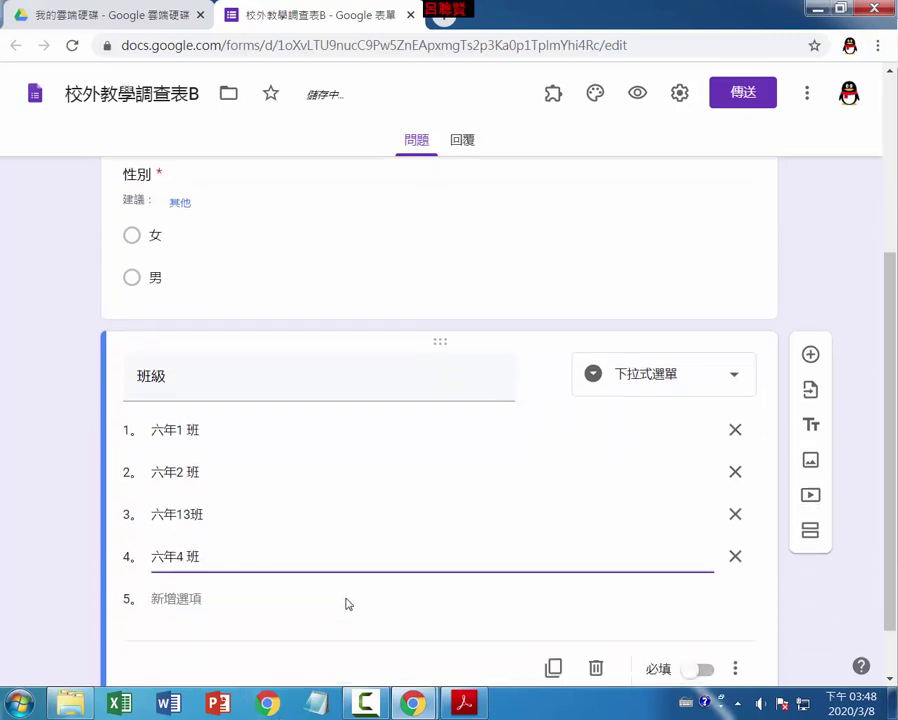
Correct the third option of the 班級 question to 六年3班.
triple_click(177, 514)
click(183, 515)
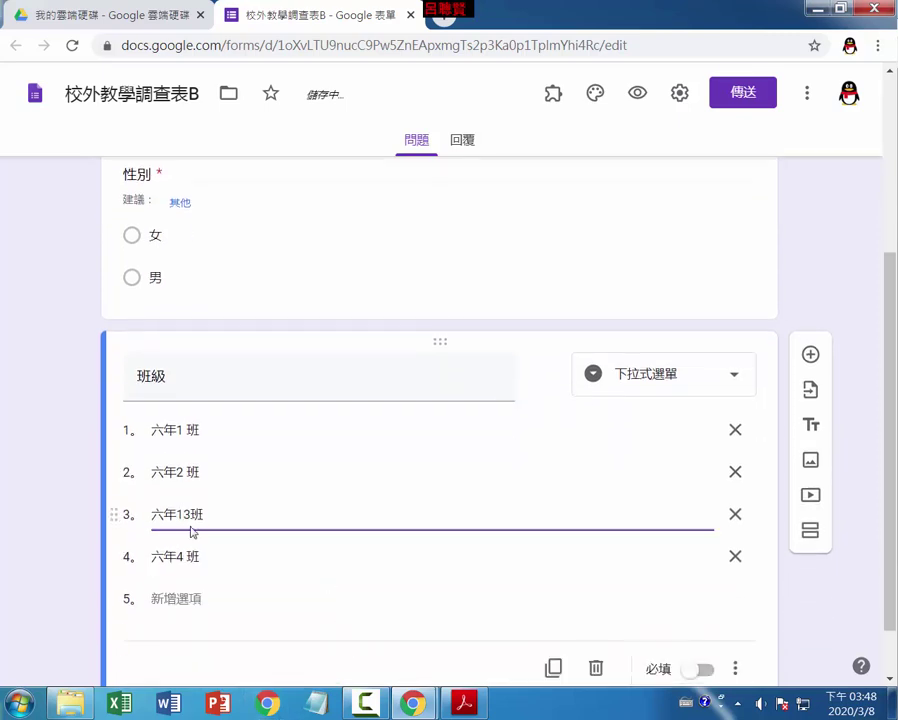
key(BackSpace)
Add 六年5 班 as the fifth option of the 班級 question and make the question required.
click(195, 598)
text(六年1 班)
key(Left)
key(Left)
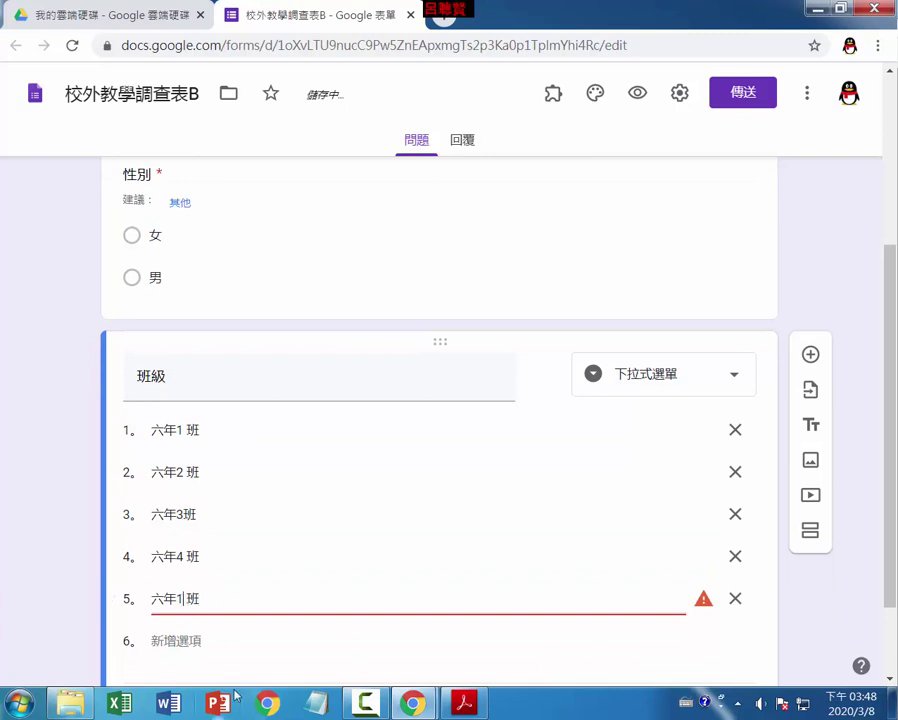
key(BackSpace)
text(5)
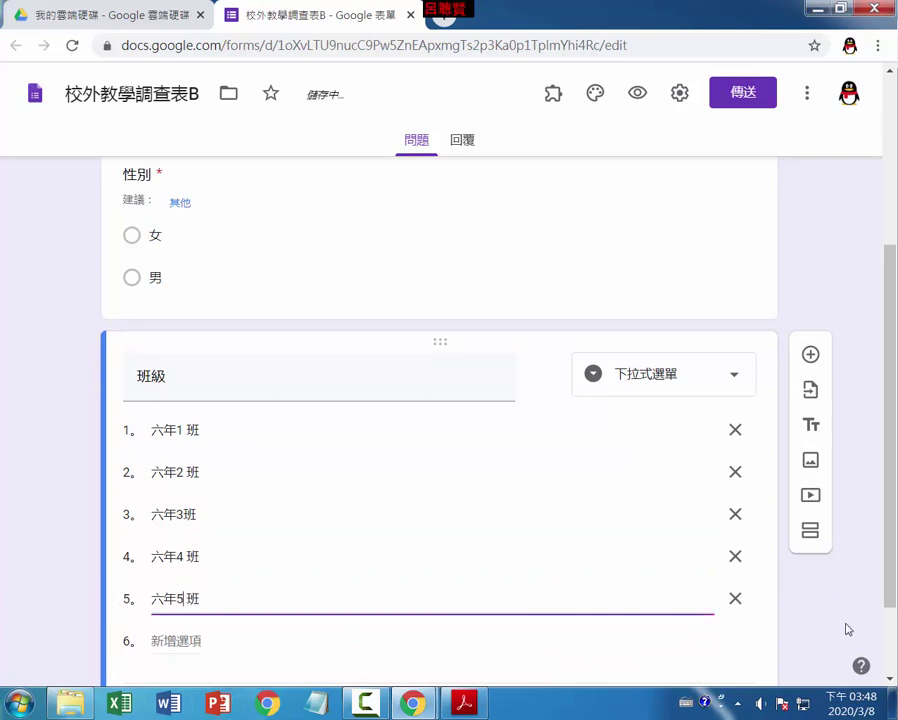
scroll(848, 630, down, 1)
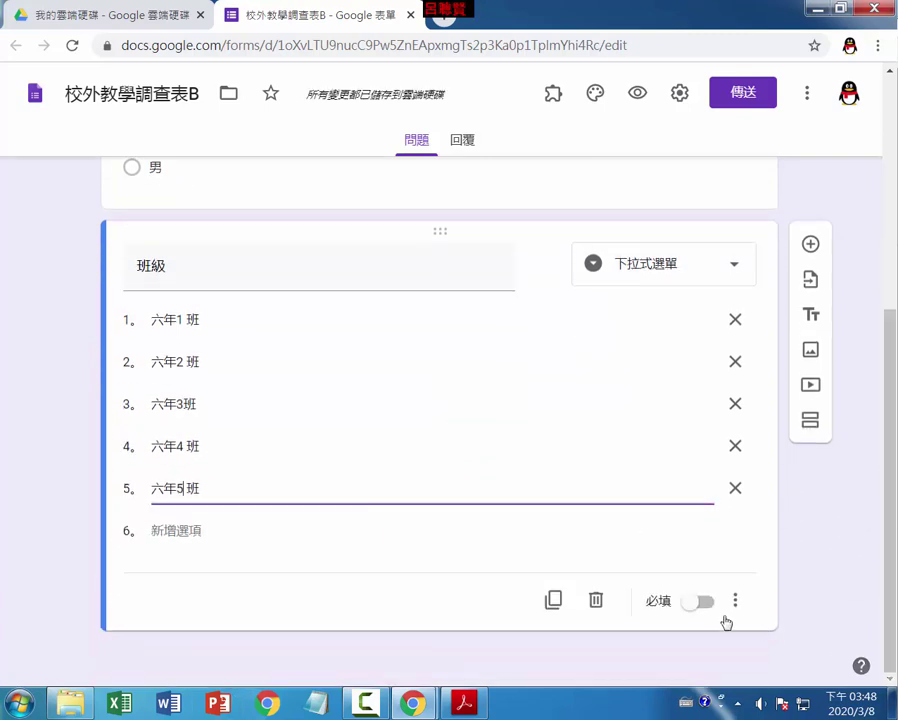
click(702, 601)
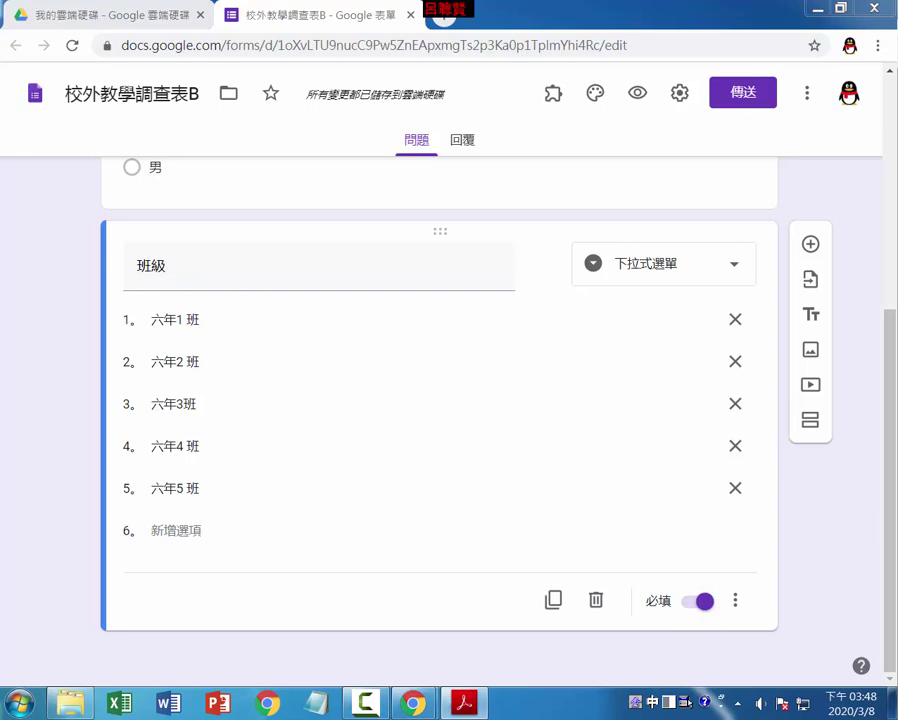
Add a new multiple-choice question titled 旅遊地點投票 below the 班級 question.
click(814, 246)
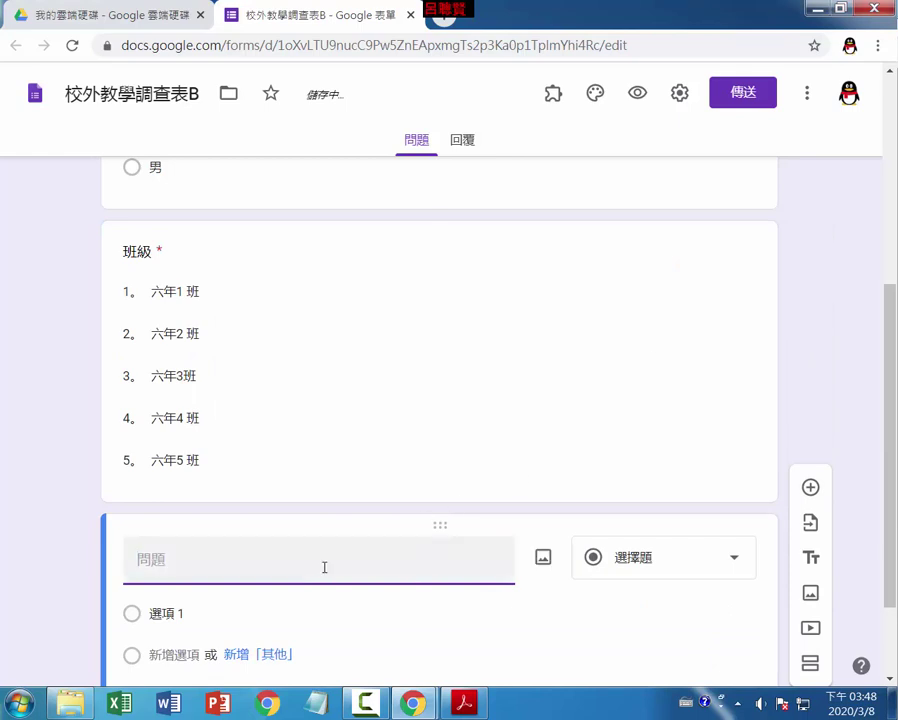
text(旅遊地點投)
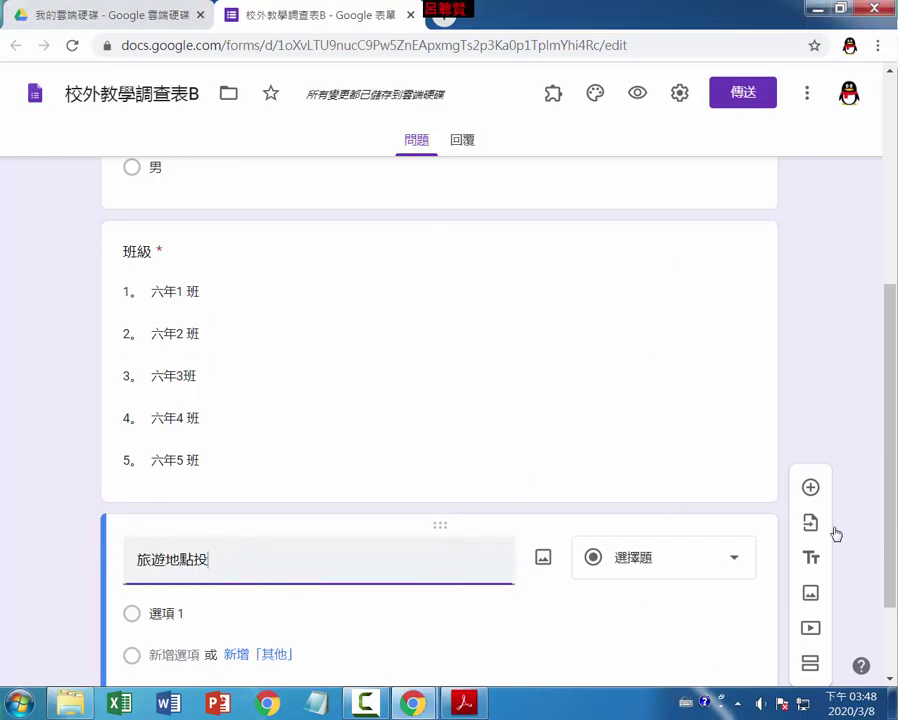
text(票)
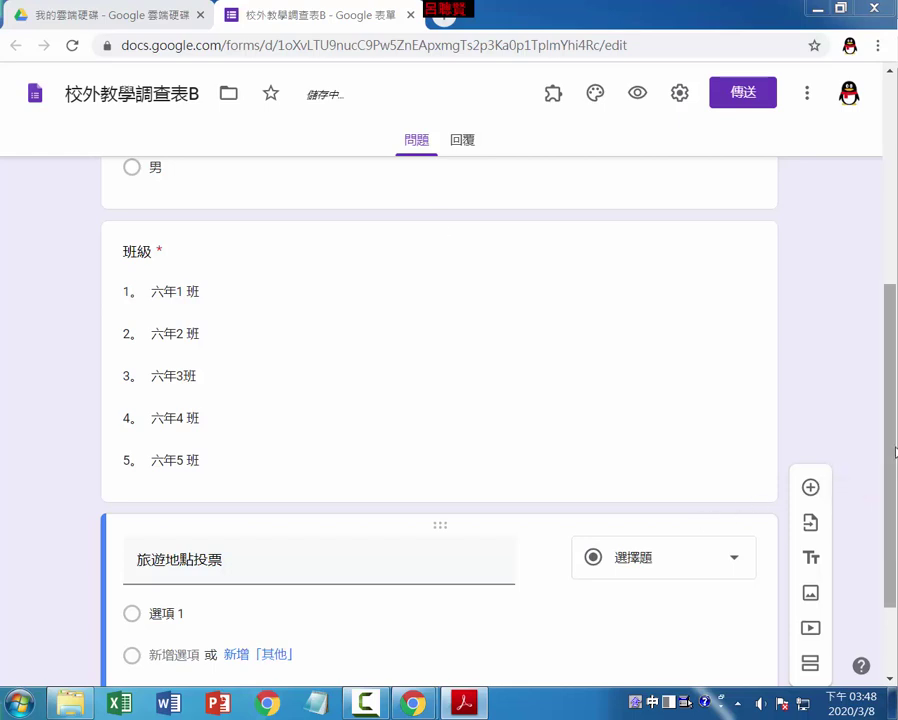
scroll(712, 470, down, 1)
click(688, 703)
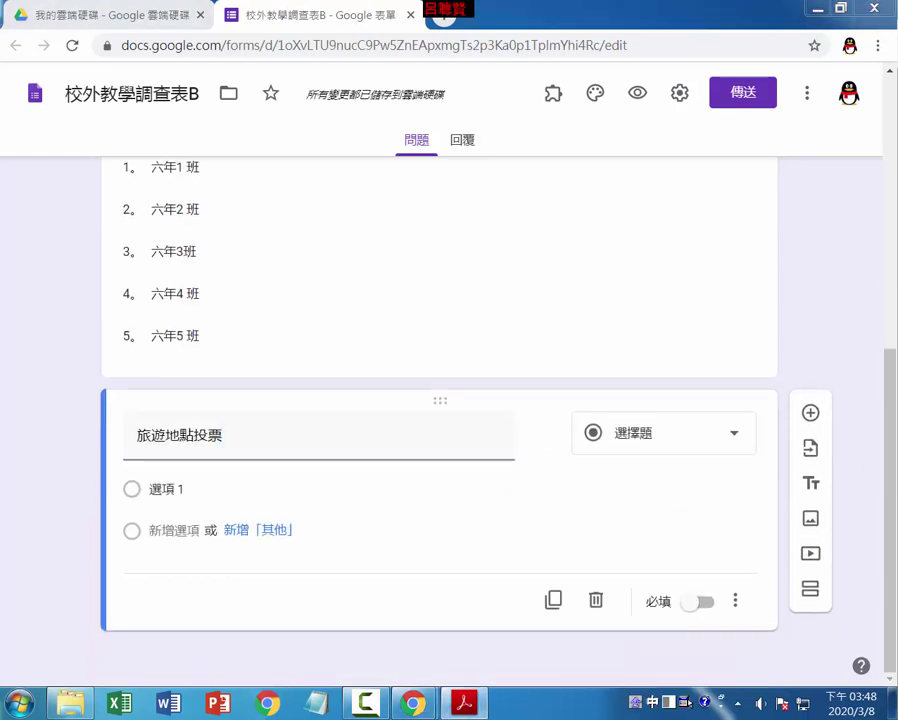
Name the first option of the 旅遊地點投票 question 劍湖山 and add 六福村 as the second option.
click(168, 490)
text(劍湖山)
click(688, 703)
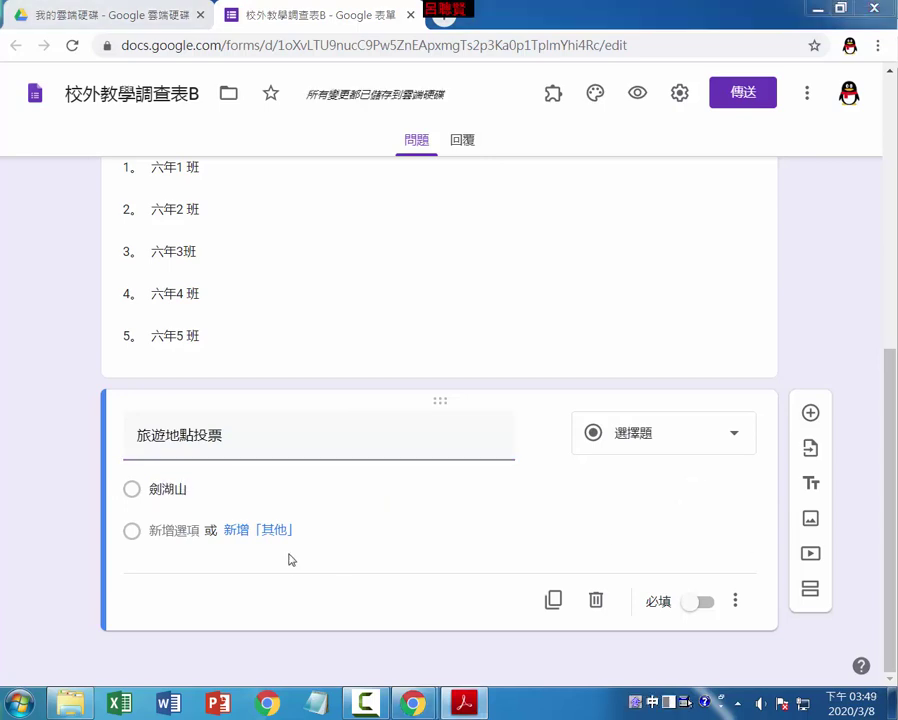
click(180, 530)
text(六福村)
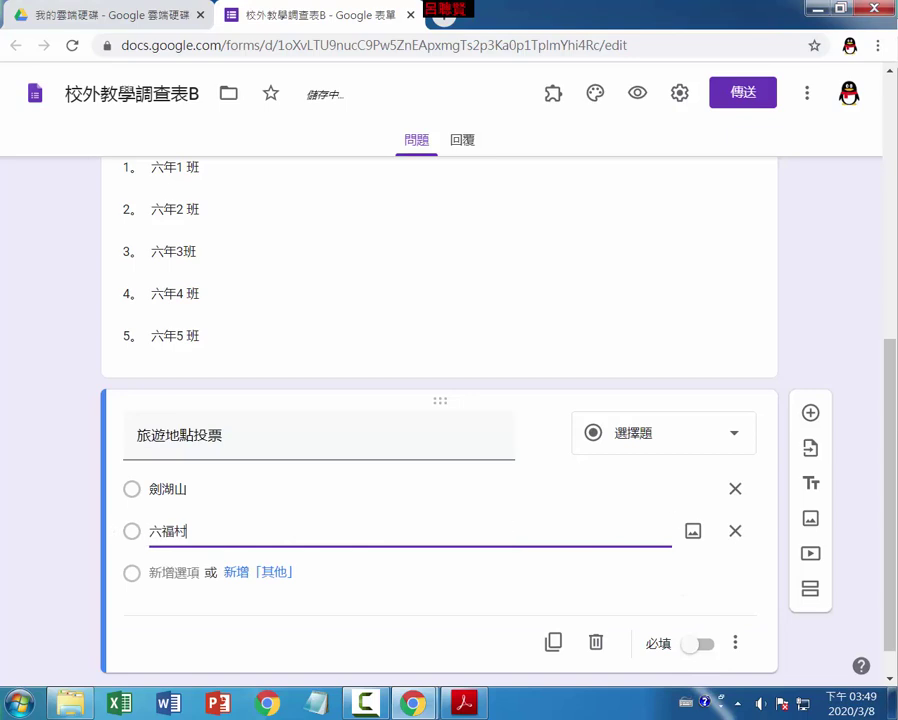
click(688, 703)
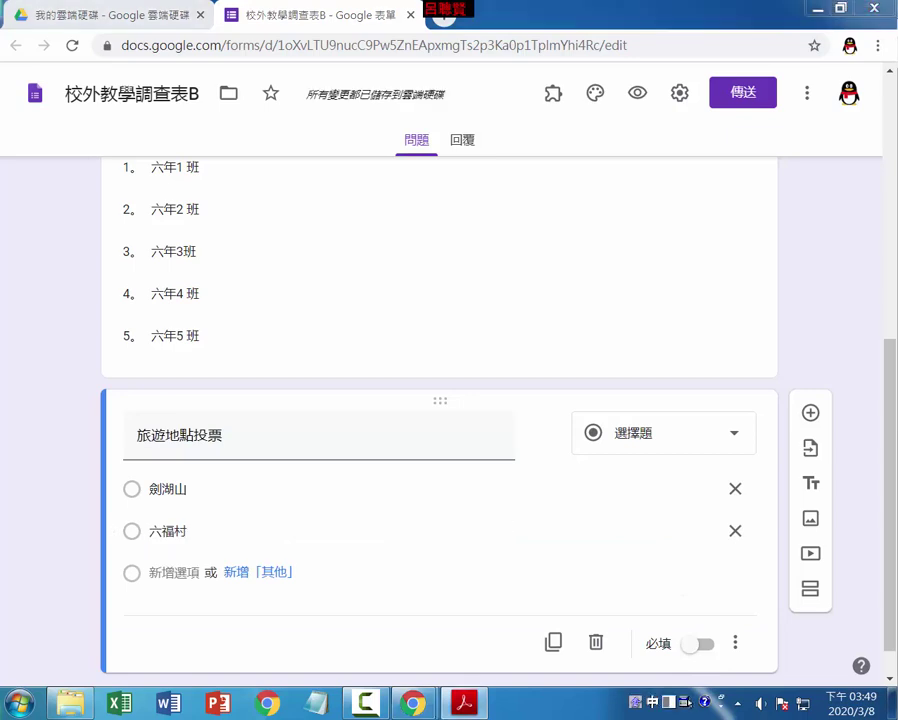
Add 九族文化村 as the third option of the 旅遊地點投票 question.
click(208, 574)
text(九族文化村)
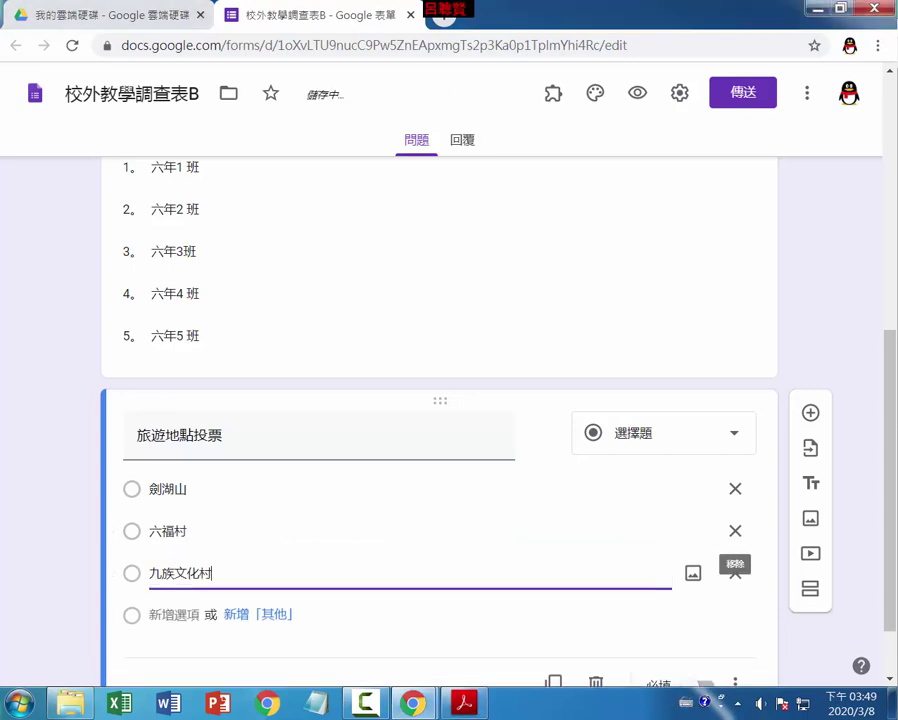
click(688, 703)
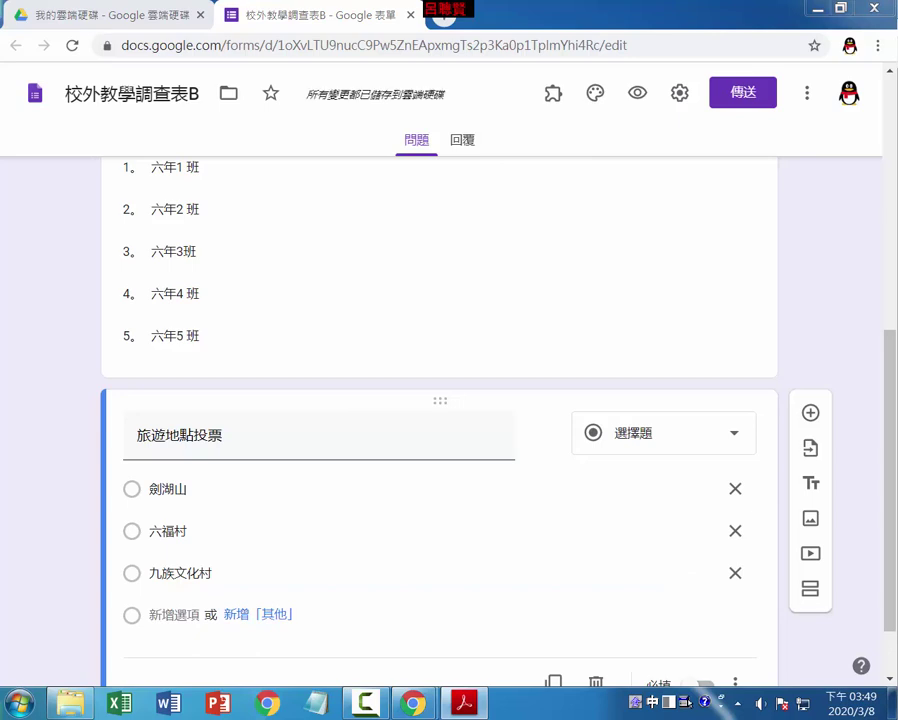
Add 小人國 as the fourth option of the 旅遊地點投票 question, with its full text on one option line.
click(176, 614)
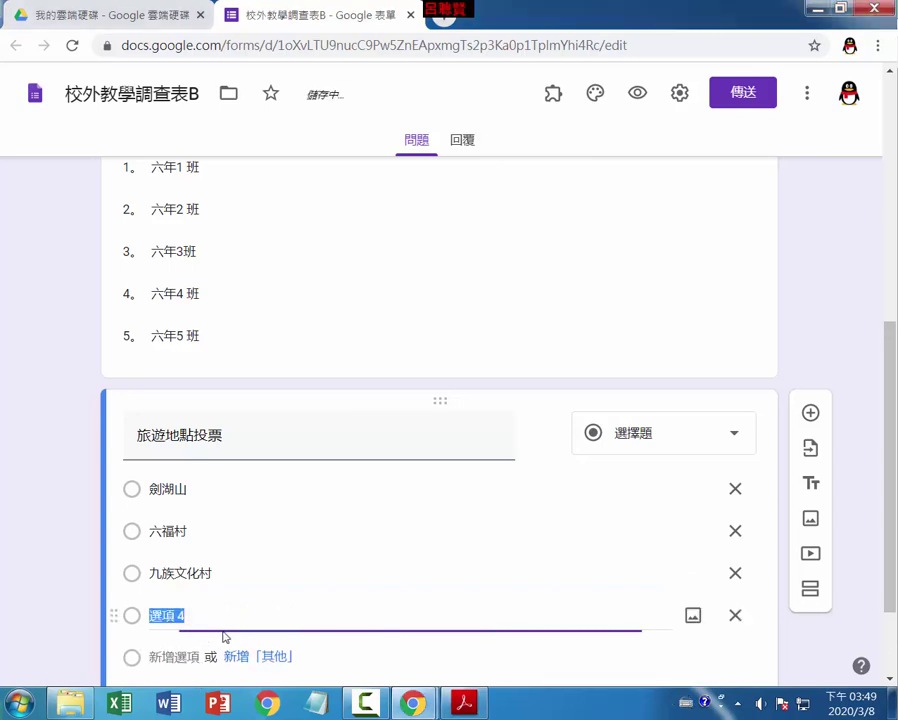
text(小)
key(Return)
text(人國)
click(180, 618)
click(172, 651)
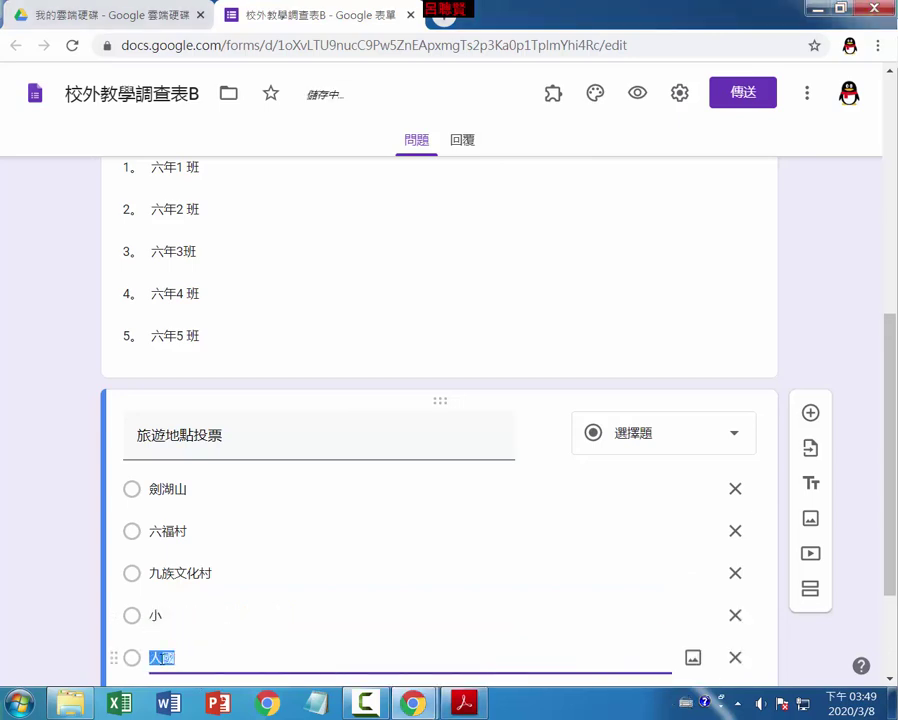
key(BackSpace)
click(180, 614)
text(人國)
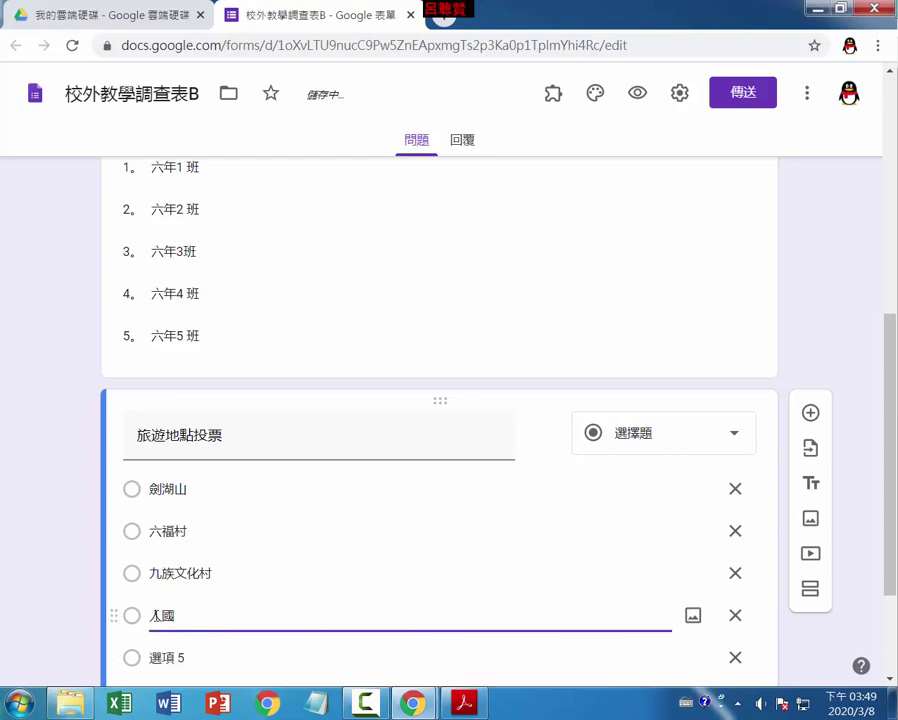
key(Home)
text(小)
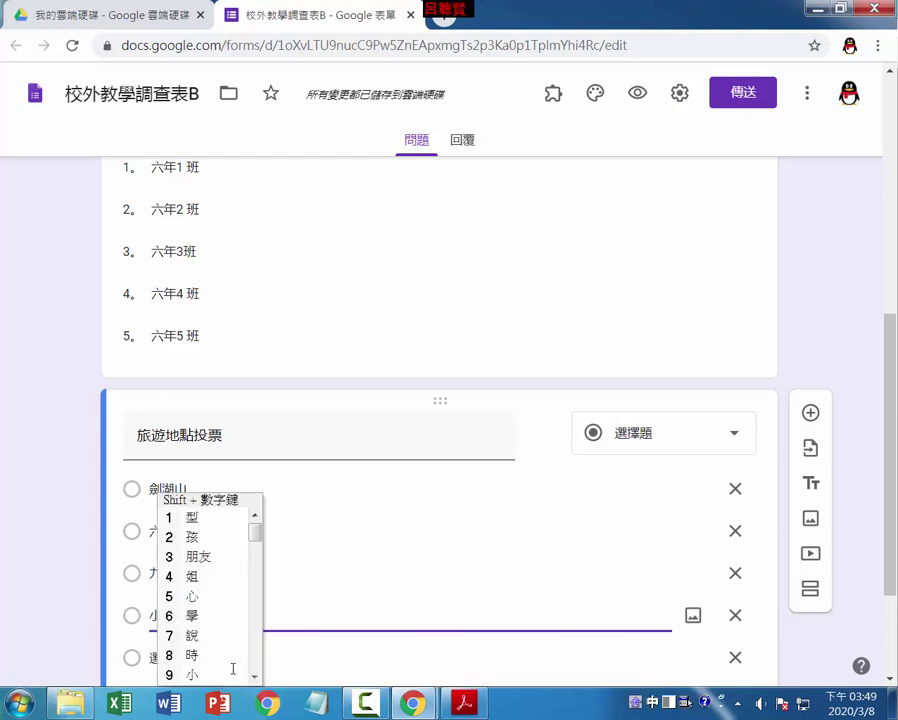
Remove the surplus fifth option from the 旅遊地點投票 question and make the question required.
scroll(205, 534, down, 2)
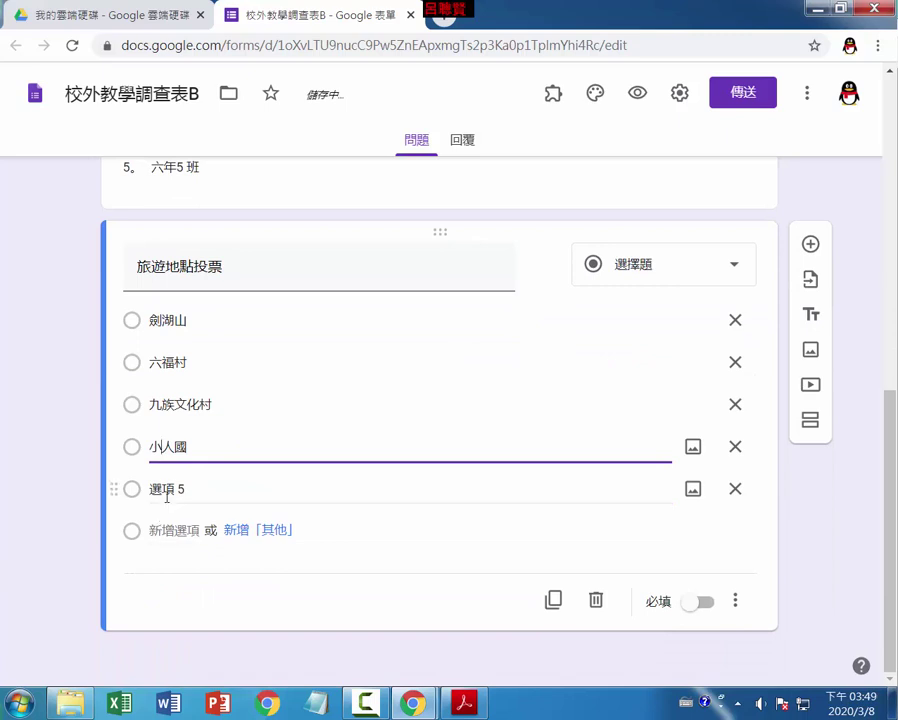
click(735, 489)
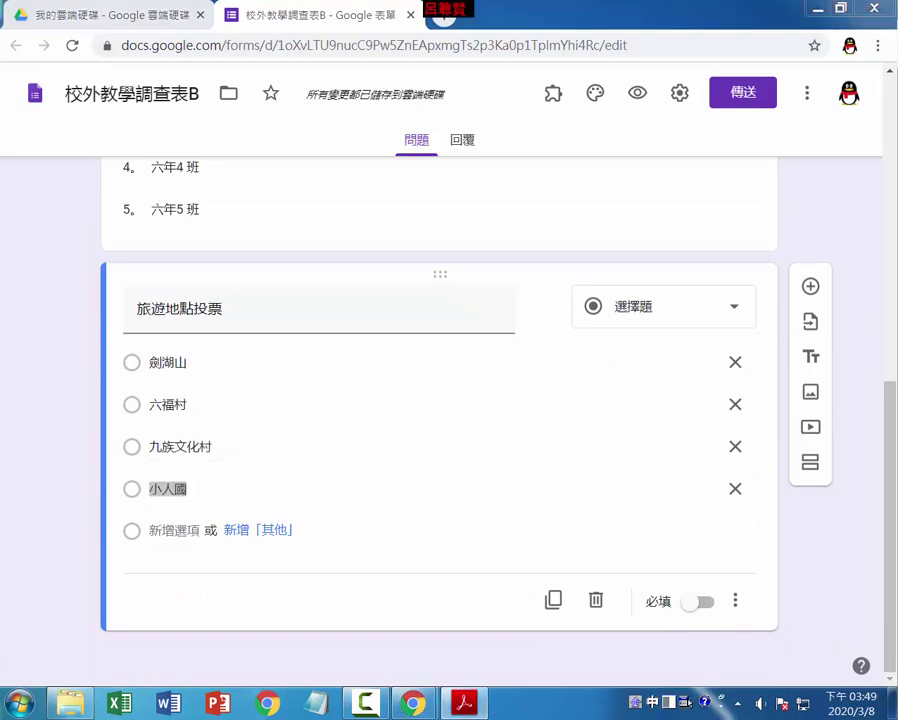
click(705, 604)
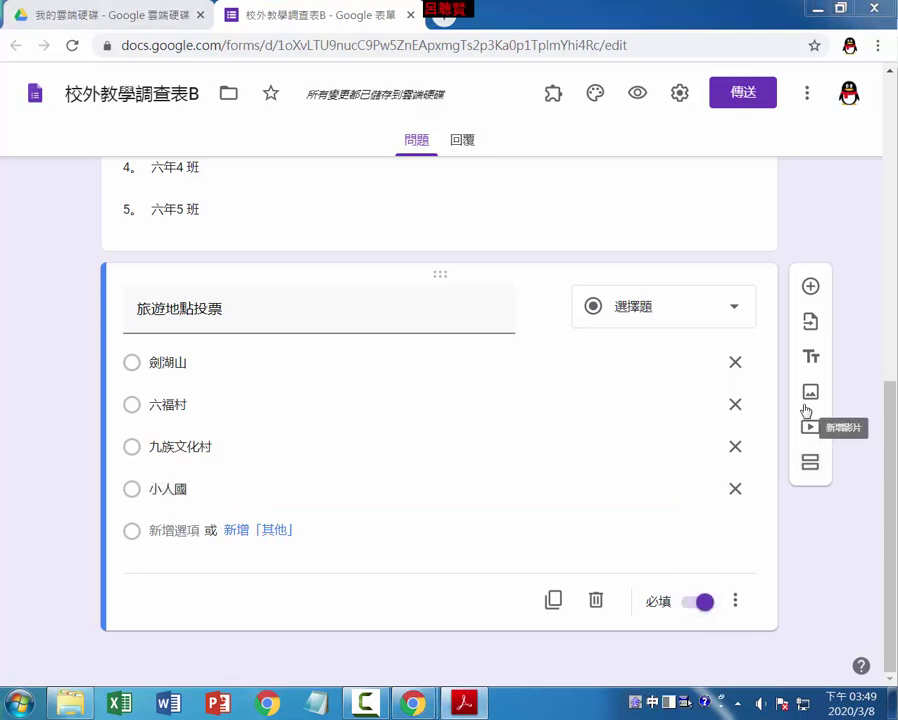
Add a new question titled 建議事項 below the 旅遊地點投票 question.
click(811, 289)
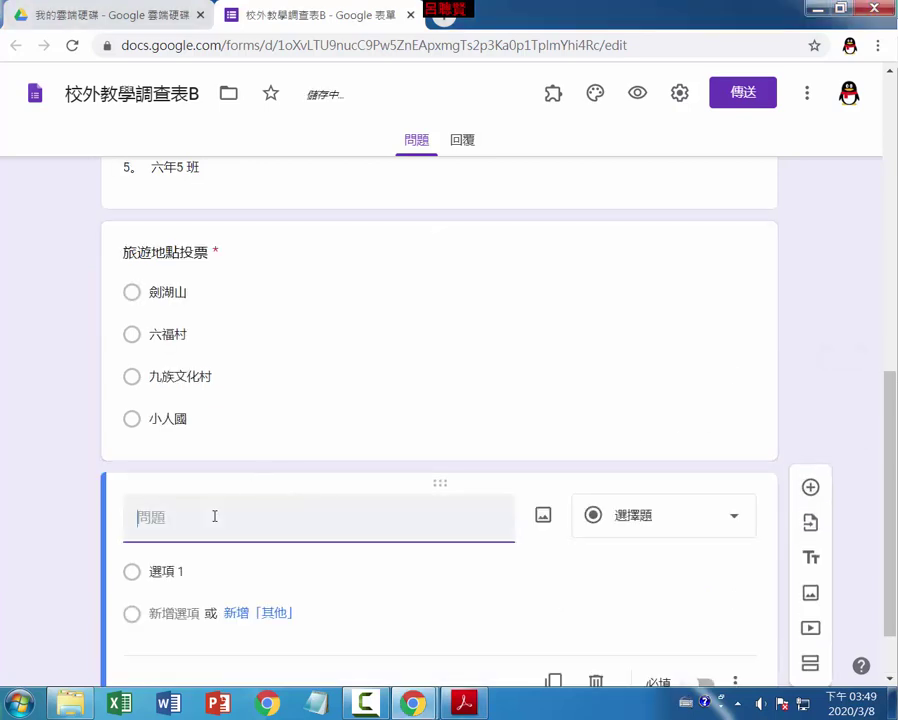
text(建議事項)
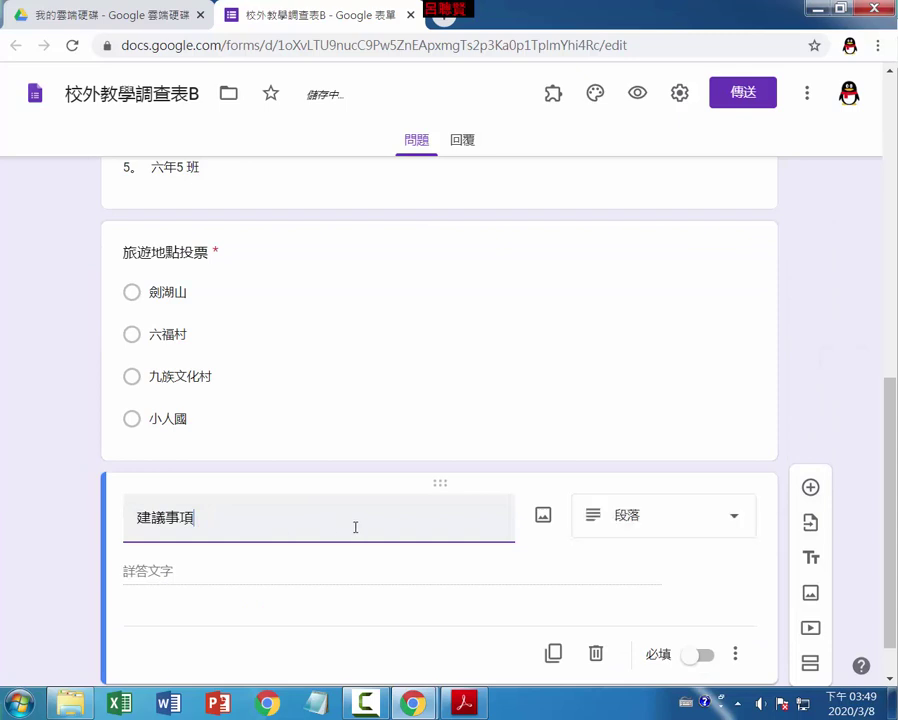
click(734, 522)
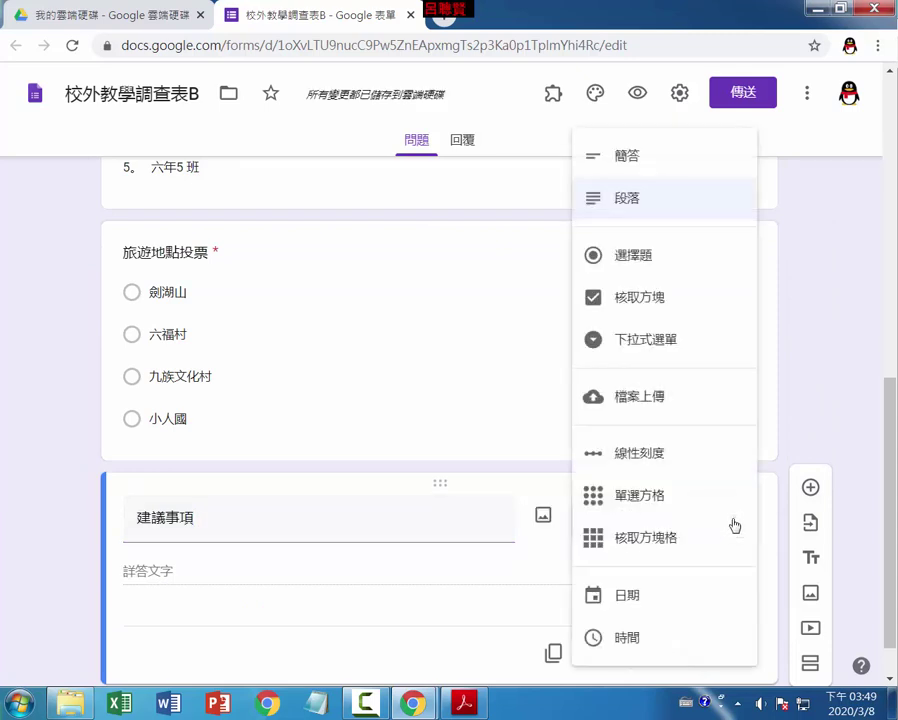
double_click(444, 512)
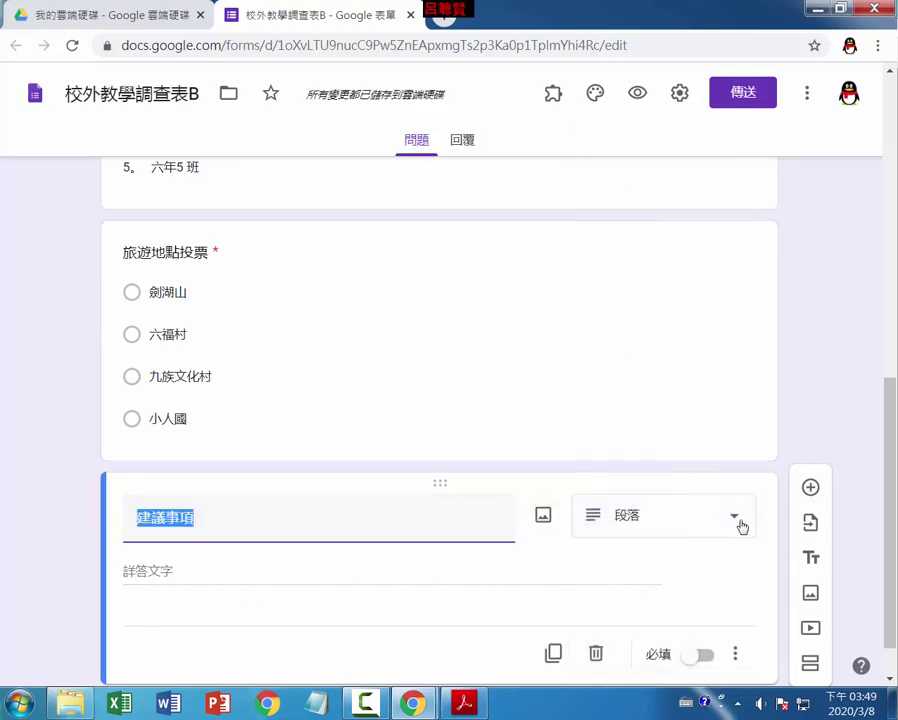
click(736, 524)
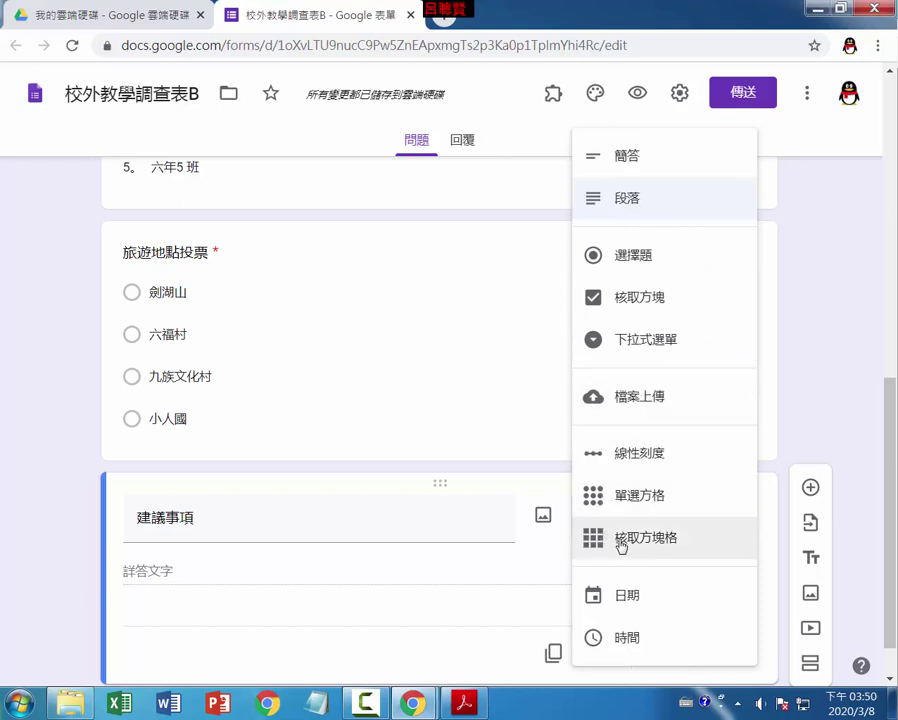
click(320, 460)
click(330, 455)
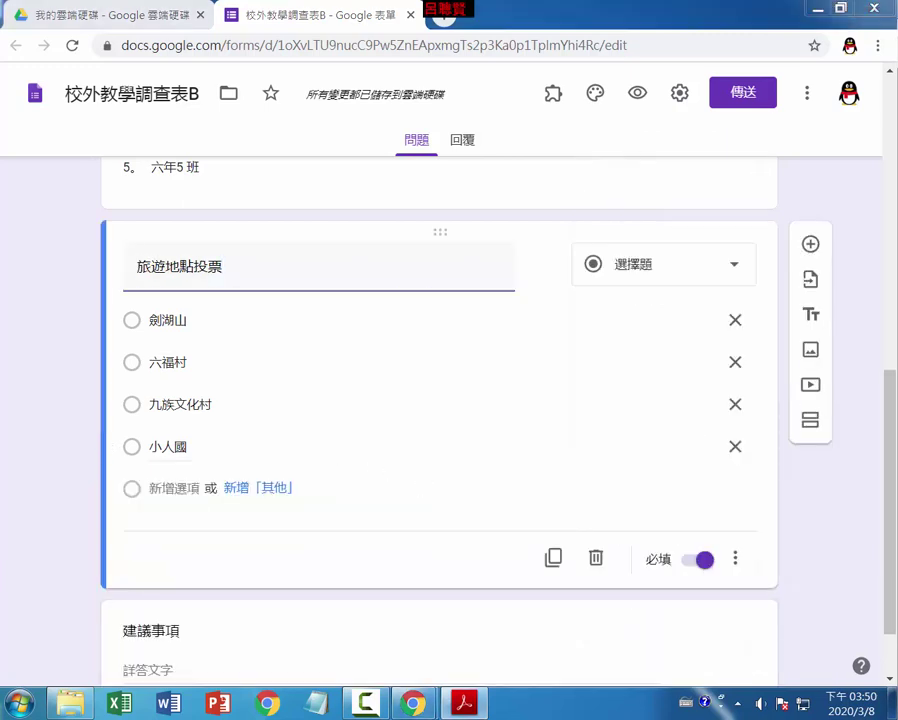
click(688, 703)
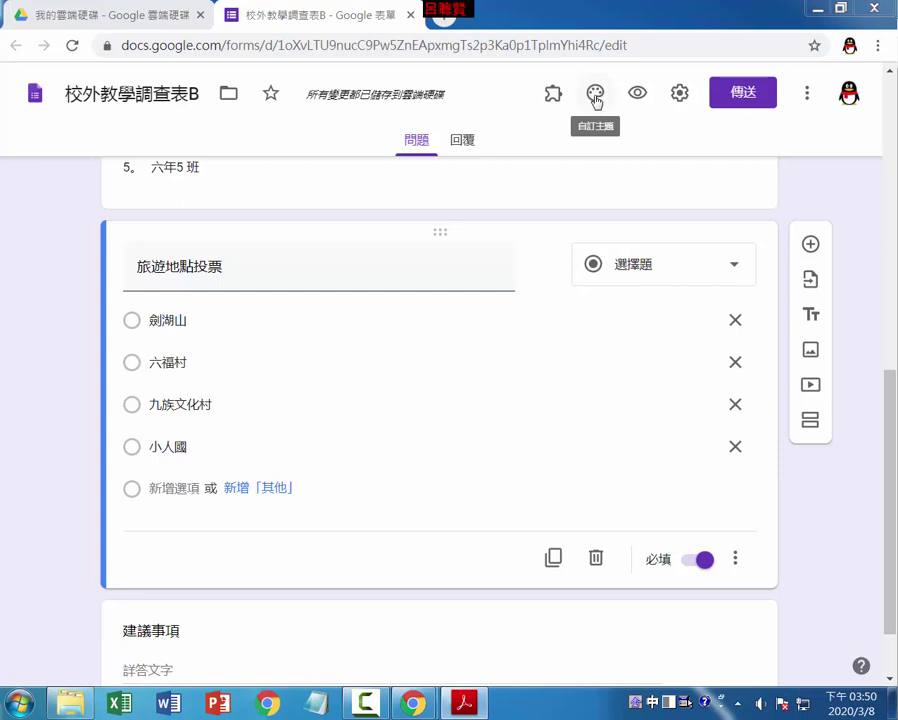
Try several theme colours for the form and set it to teal green.
scroll(871, 125, up, 10)
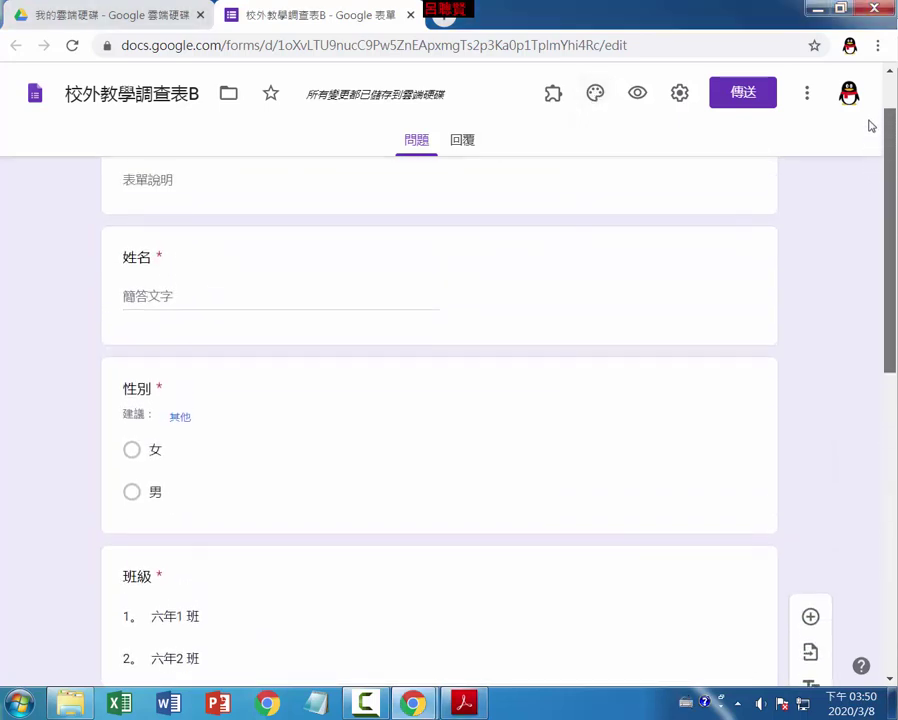
scroll(871, 125, up, 2)
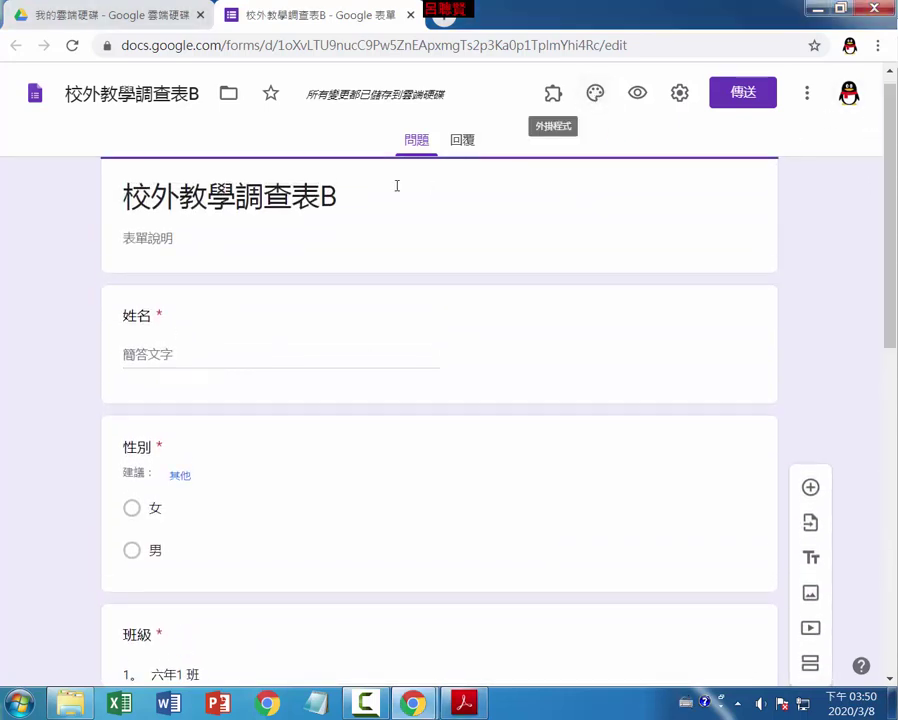
click(598, 100)
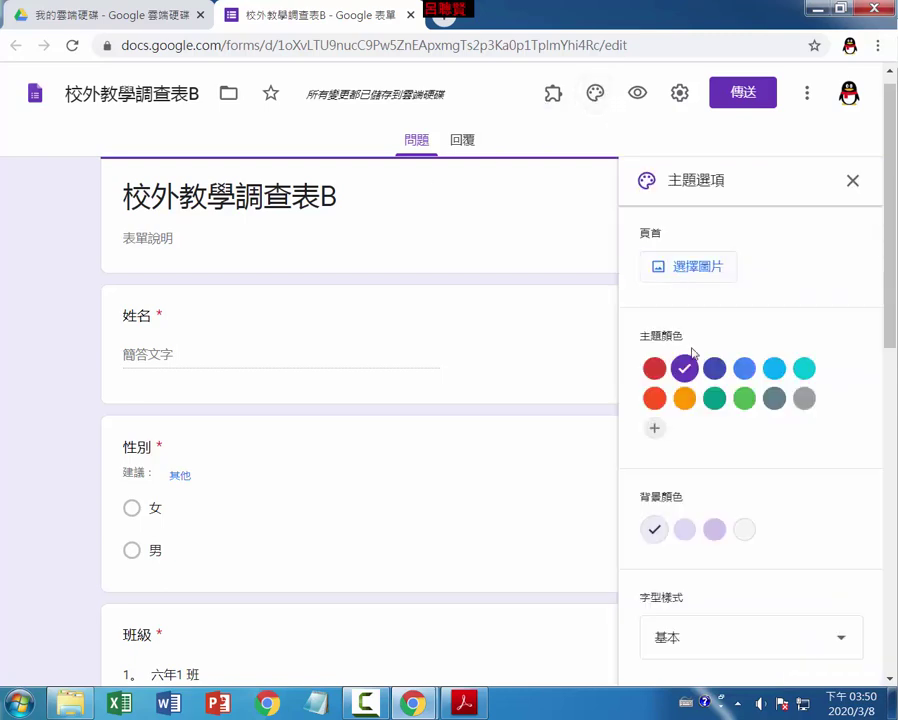
click(684, 398)
click(657, 403)
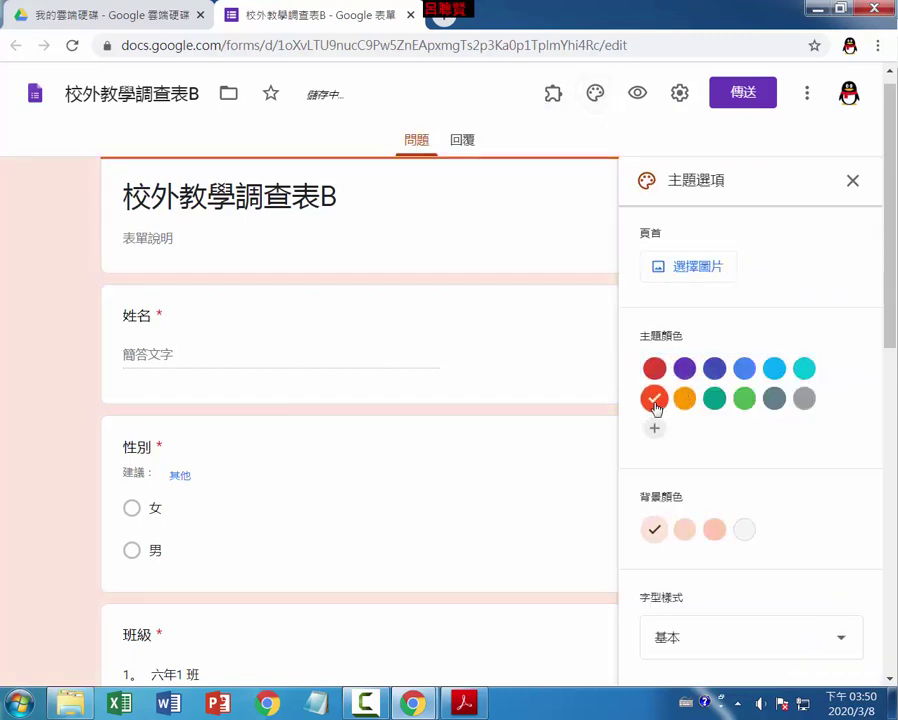
click(684, 368)
click(742, 369)
click(715, 394)
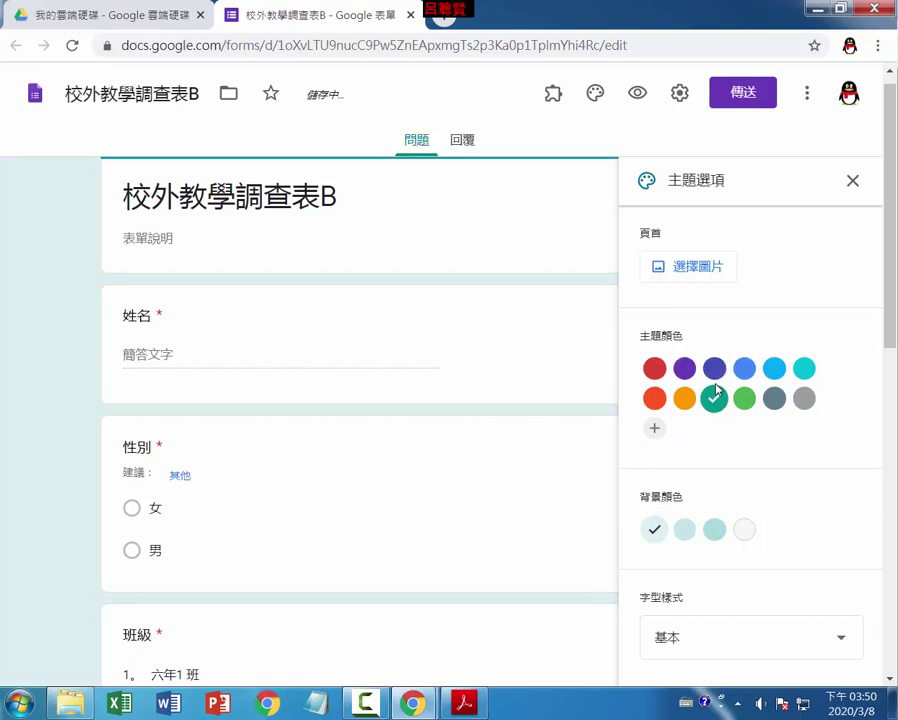
Browse the header image choices for the form, including the 插圖, 生日 and 美食與餐飲 themes and the upload option.
click(695, 267)
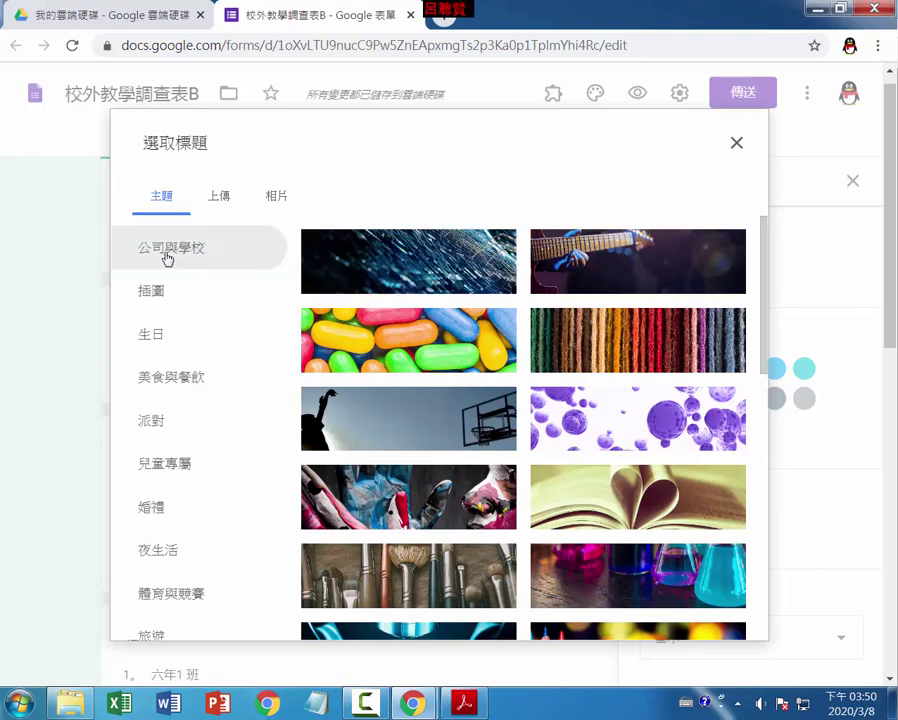
click(440, 340)
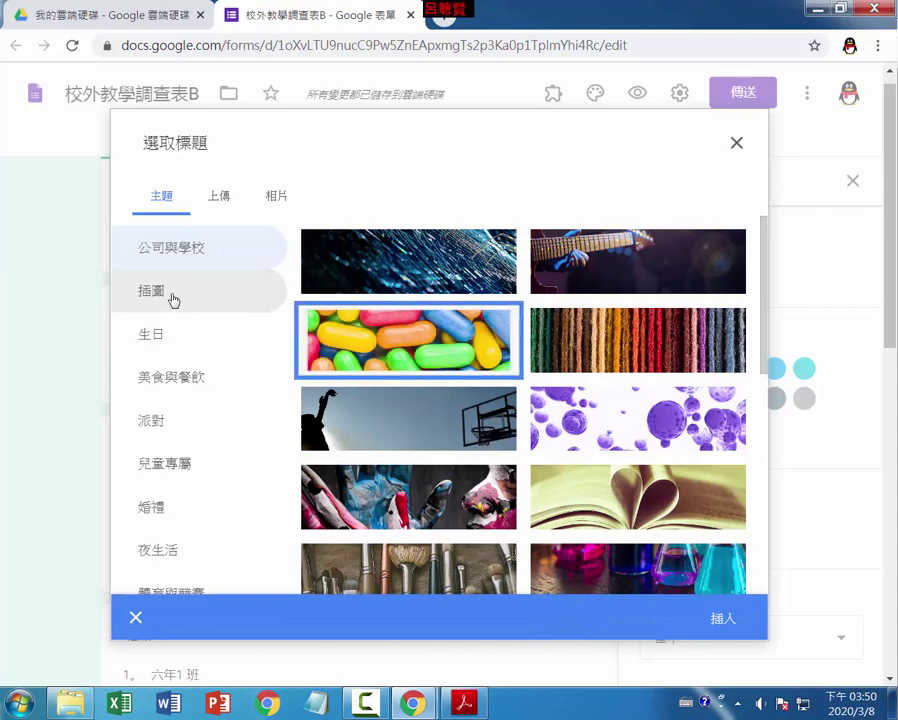
click(173, 300)
click(165, 340)
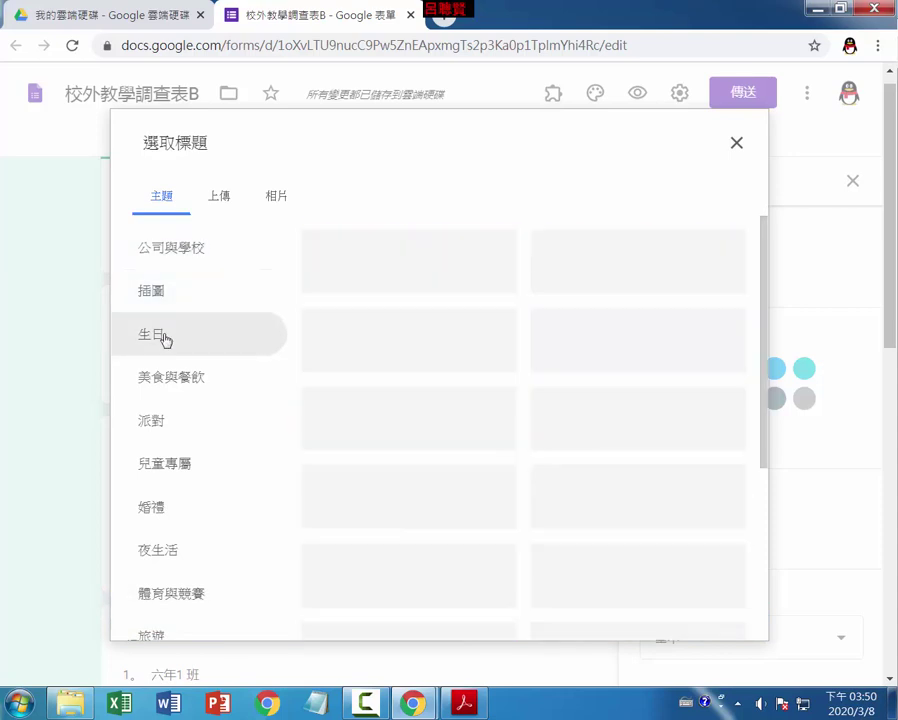
click(166, 379)
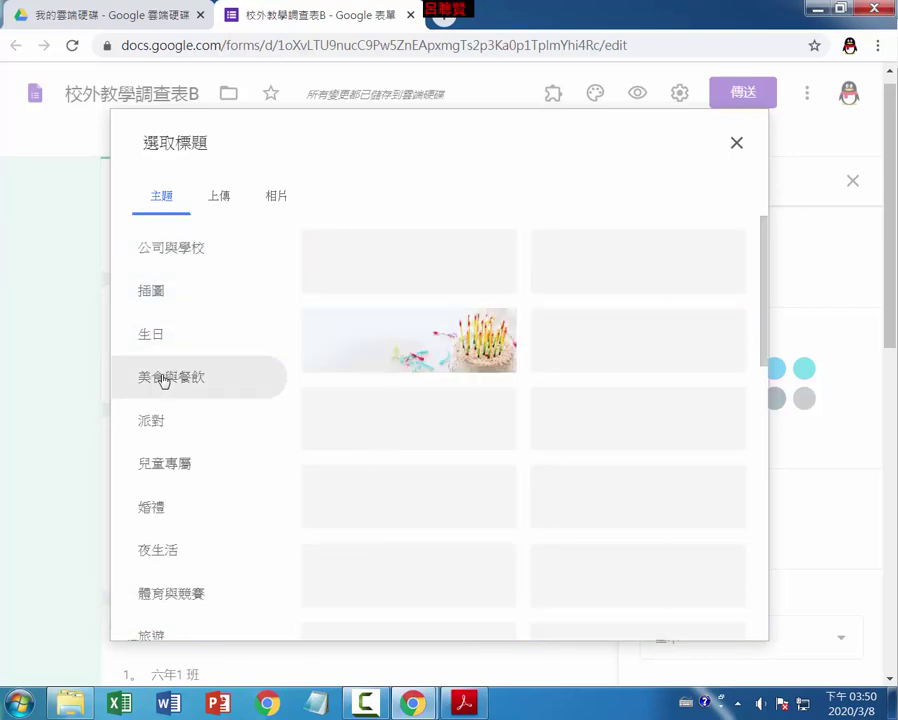
drag(762, 280, 764, 399)
scroll(219, 368, down, 2)
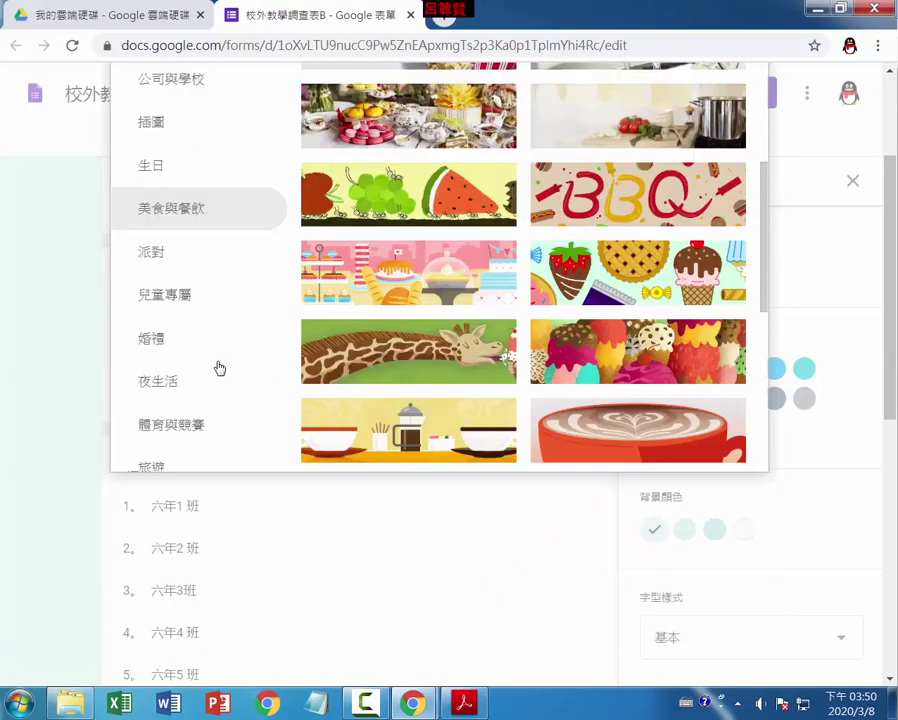
scroll(219, 368, down, 2)
scroll(214, 300, up, 3)
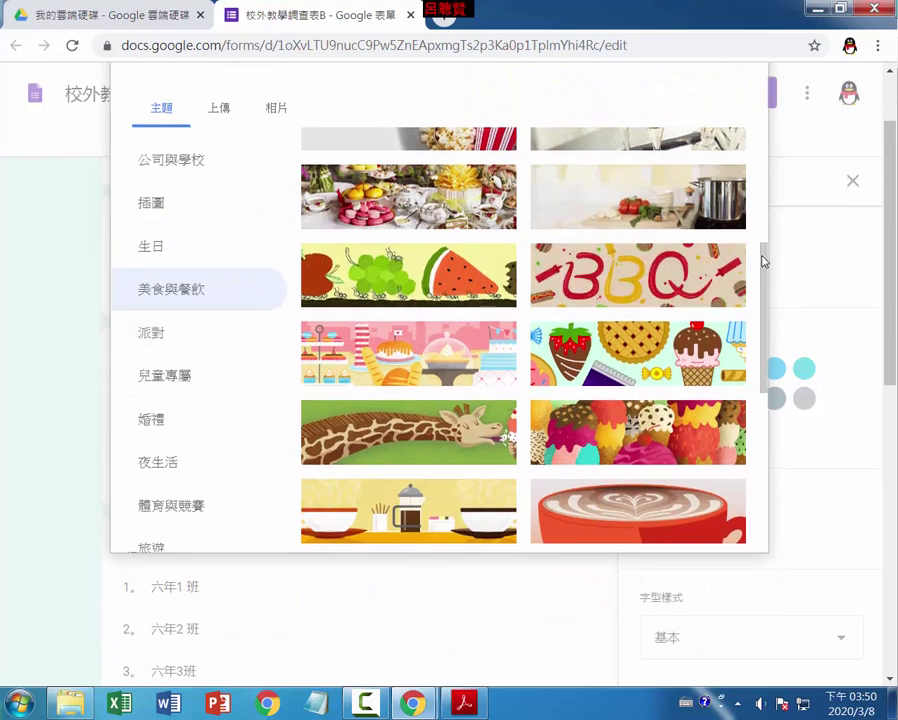
drag(764, 262, 764, 482)
click(229, 118)
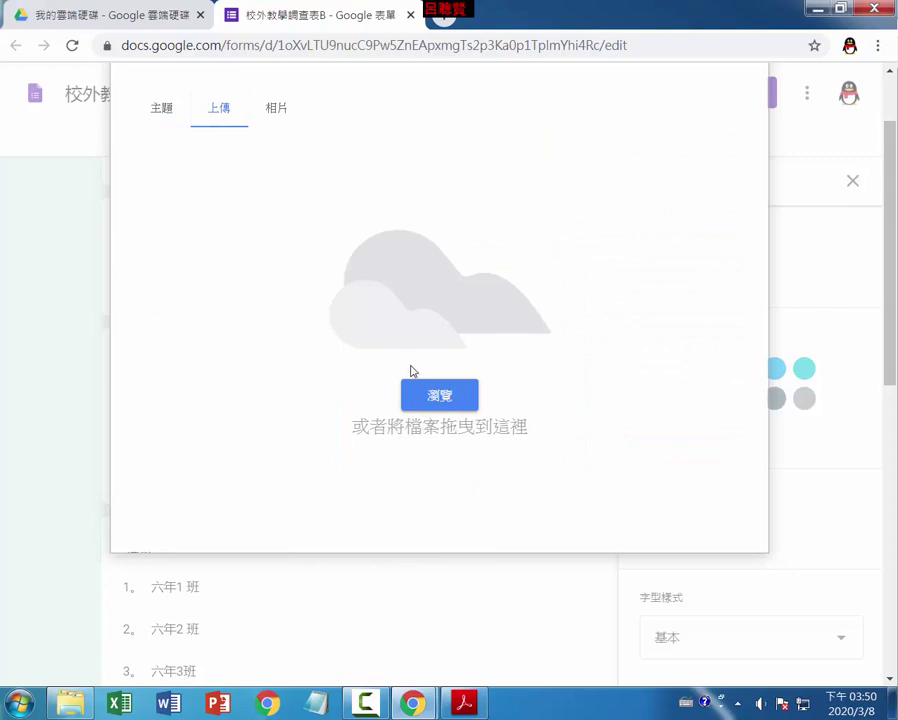
click(159, 113)
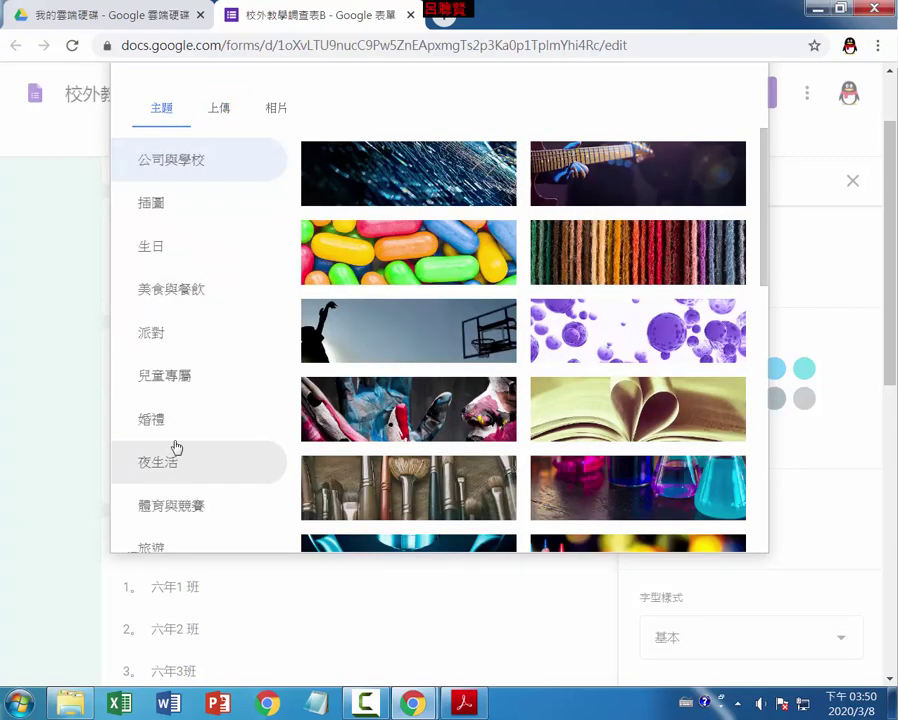
Insert the pale green illustration with a row of trees from the 旅遊 theme as the form's header image and close the theme options.
scroll(180, 410, up, 2)
scroll(156, 544, down, 1)
click(158, 540)
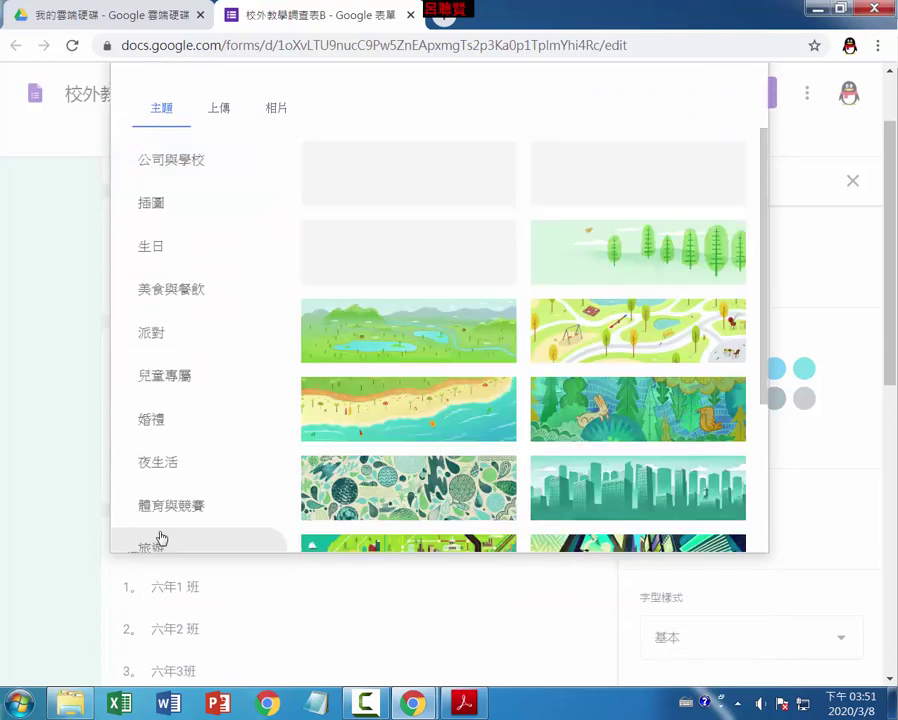
click(650, 263)
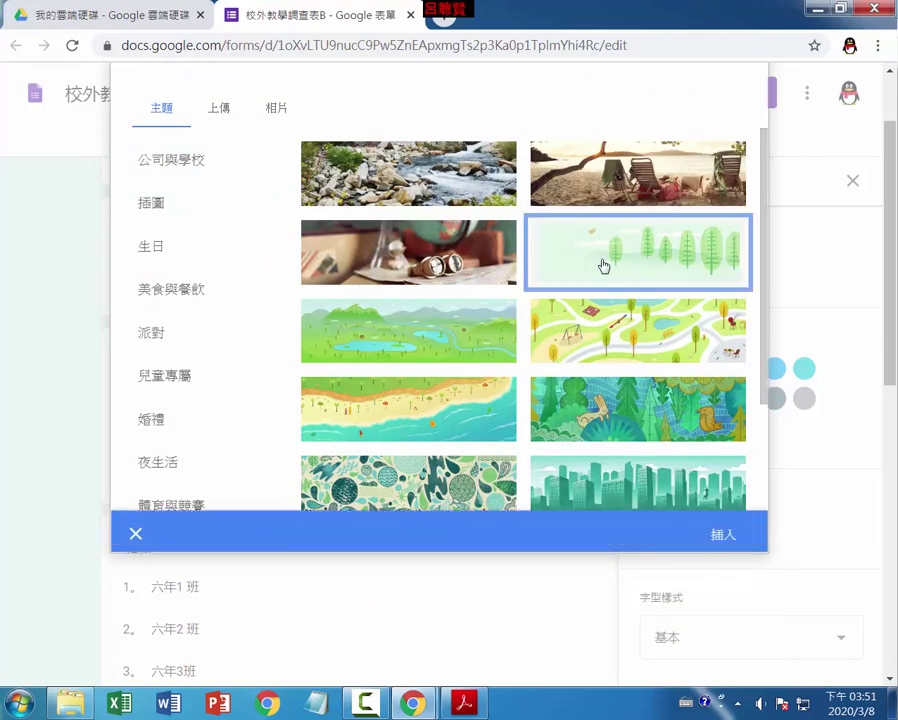
click(722, 539)
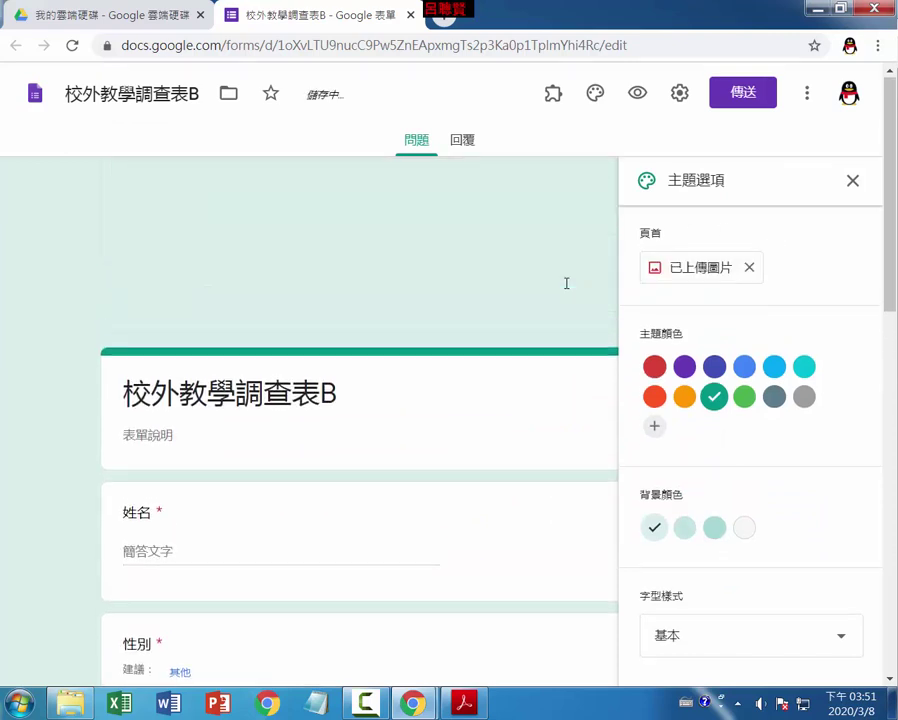
click(852, 180)
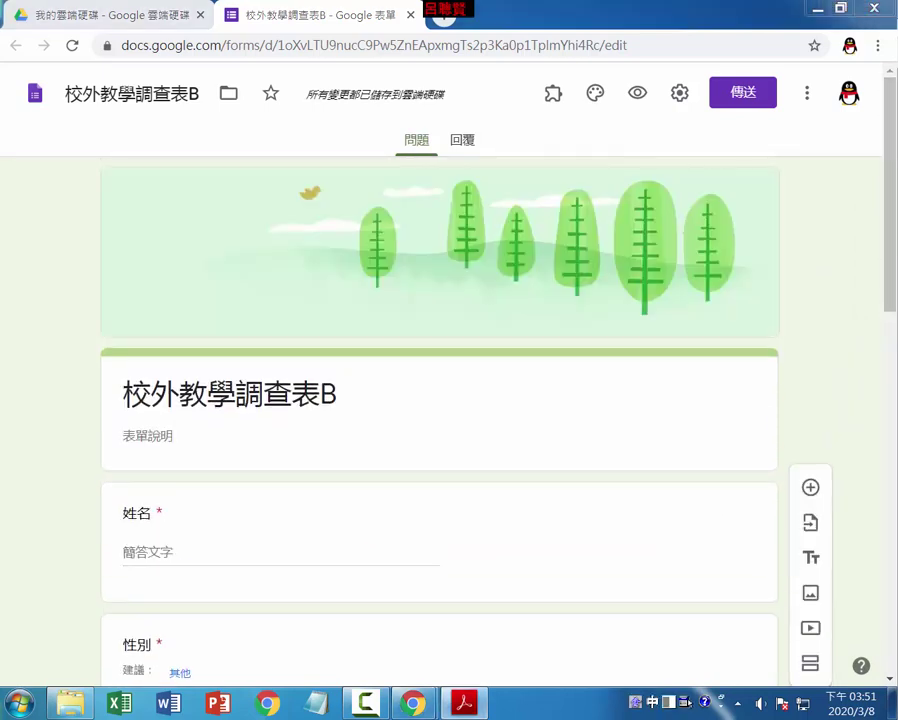
drag(887, 296, 884, 540)
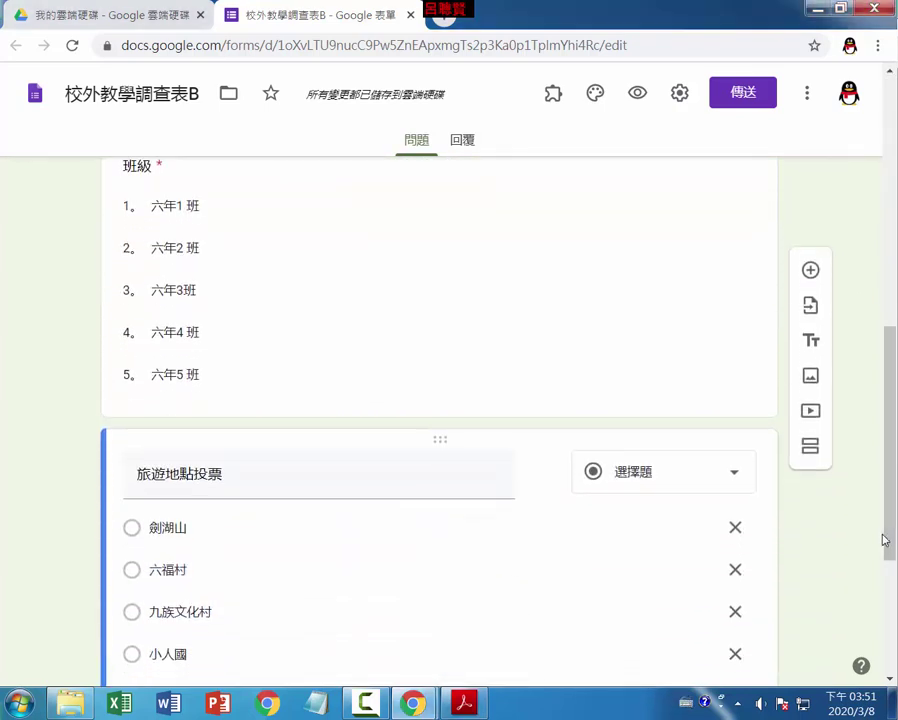